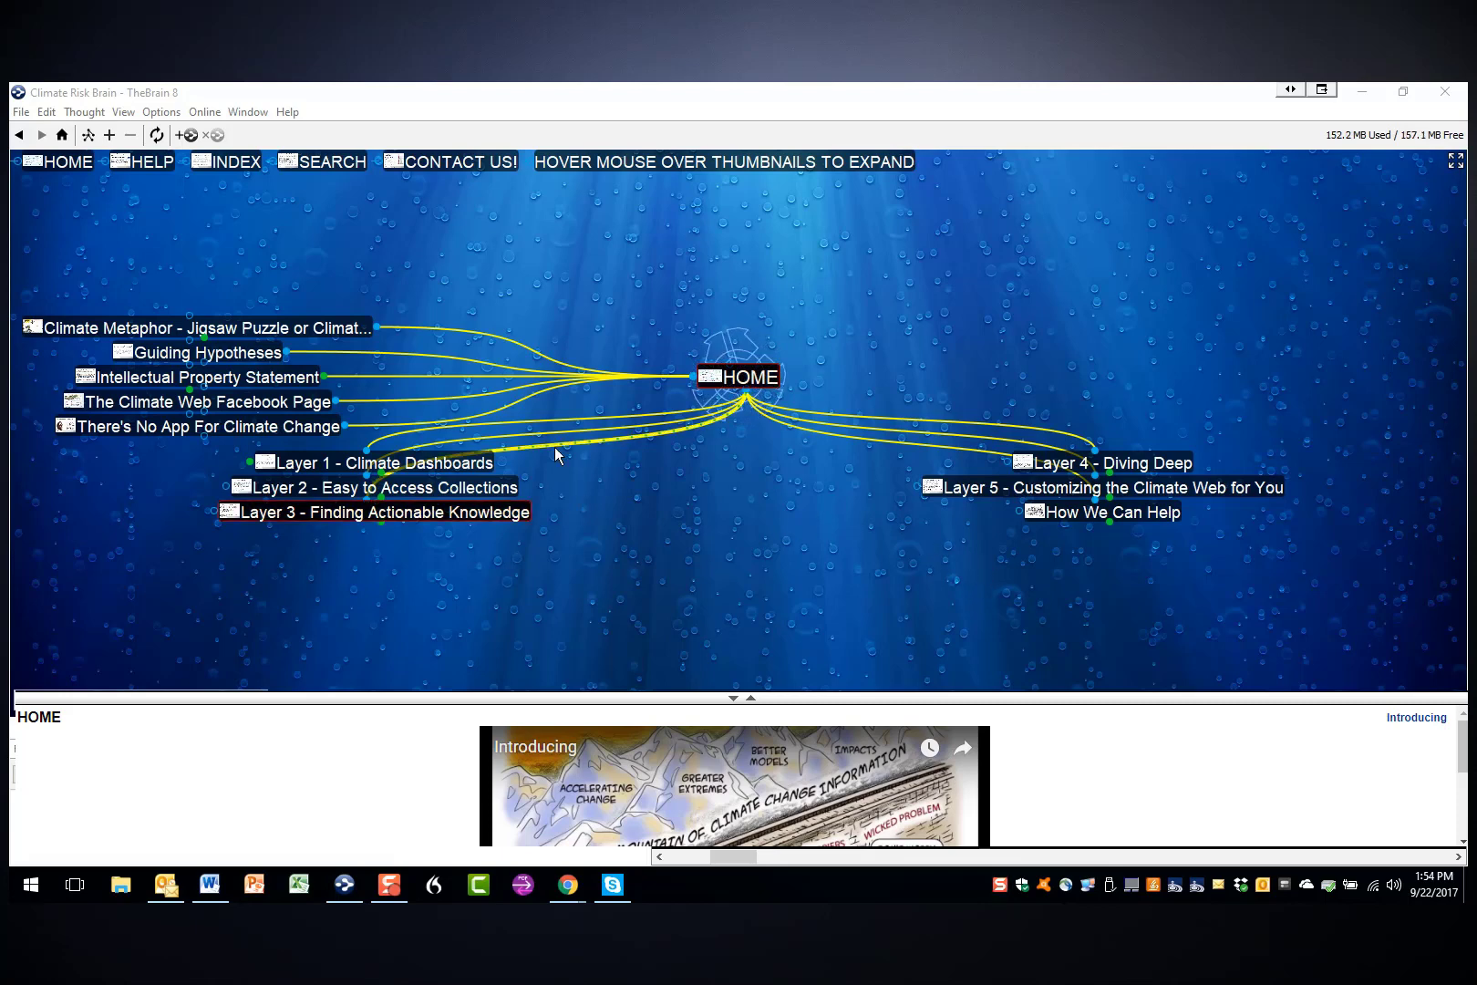
- Jump from HOME to the Climate Risk Brain's INDEX thought using the top navigation link
{"action": "left_click", "coordinate": [233, 166]}
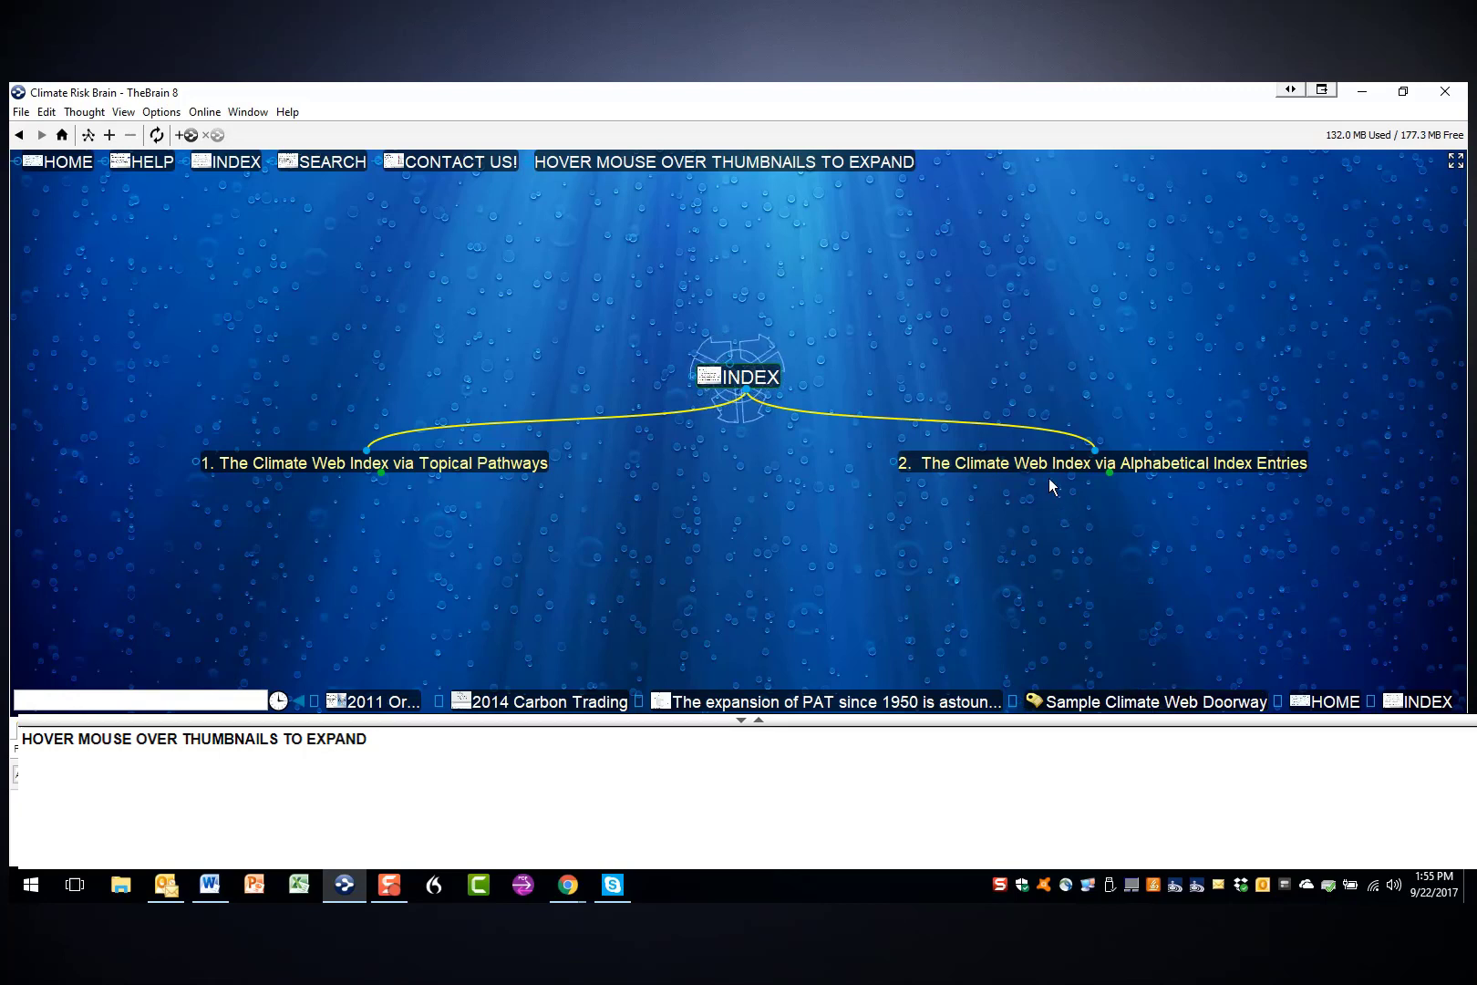
- Show the note 'You can scroll through this alphabetical Index for interesting entries' on 2. Alphabetical Index Entries
{"action": "mouse_move", "coordinate": [1042, 467]}
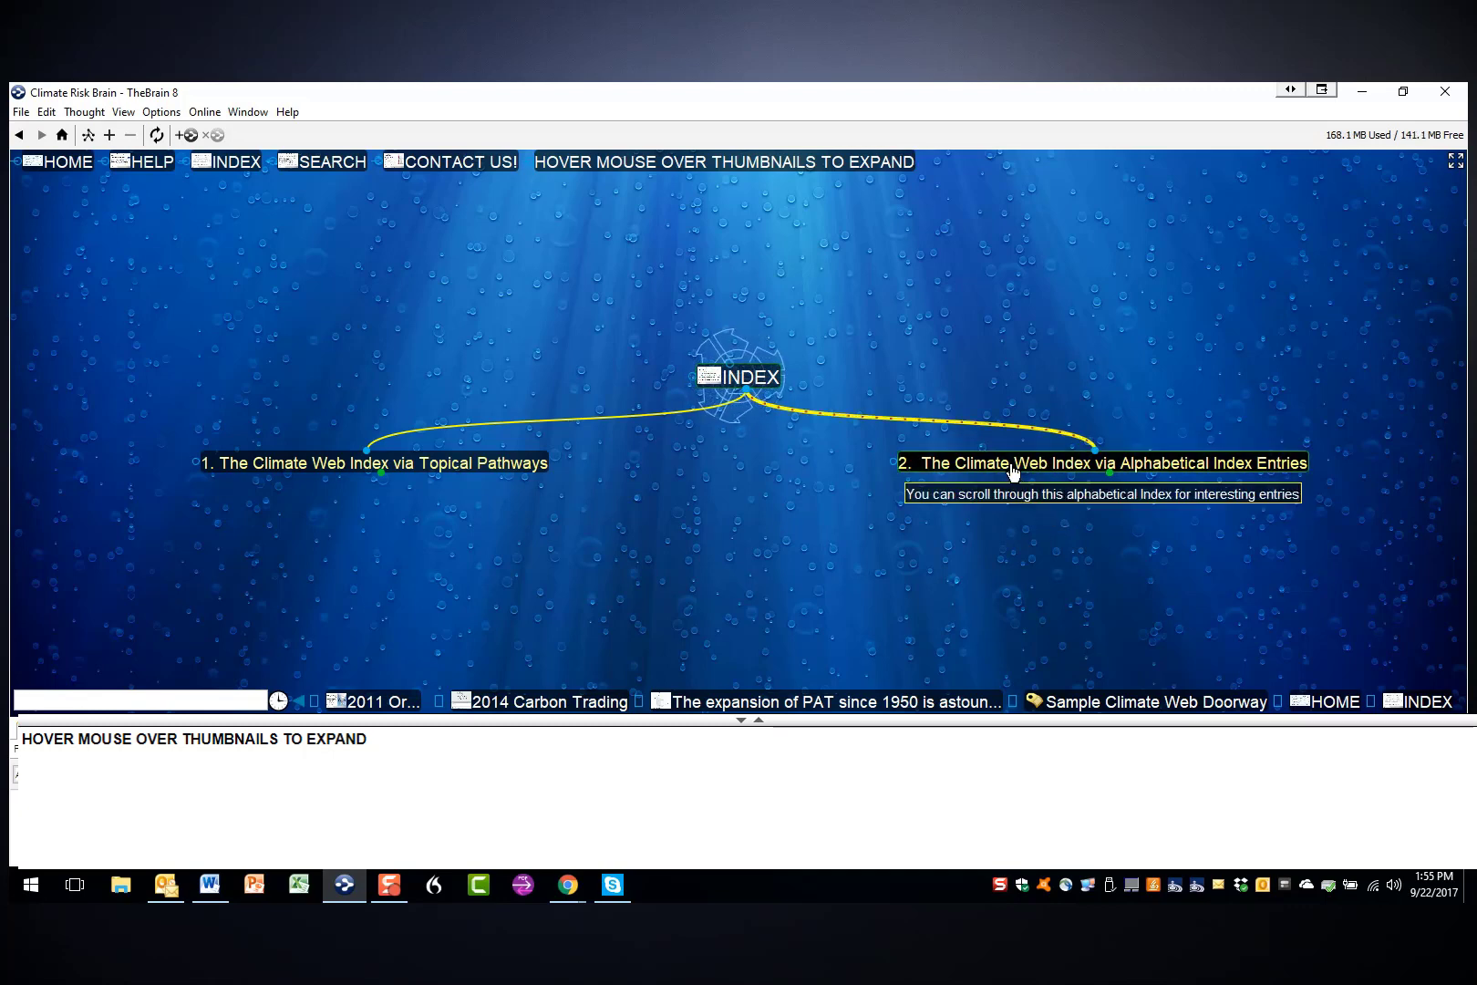
- Browse from the alphabetical index entries through I:A-B to I:ArcticImpacts, then back to the alphabetical index
{"action": "left_click", "coordinate": [1010, 467]}
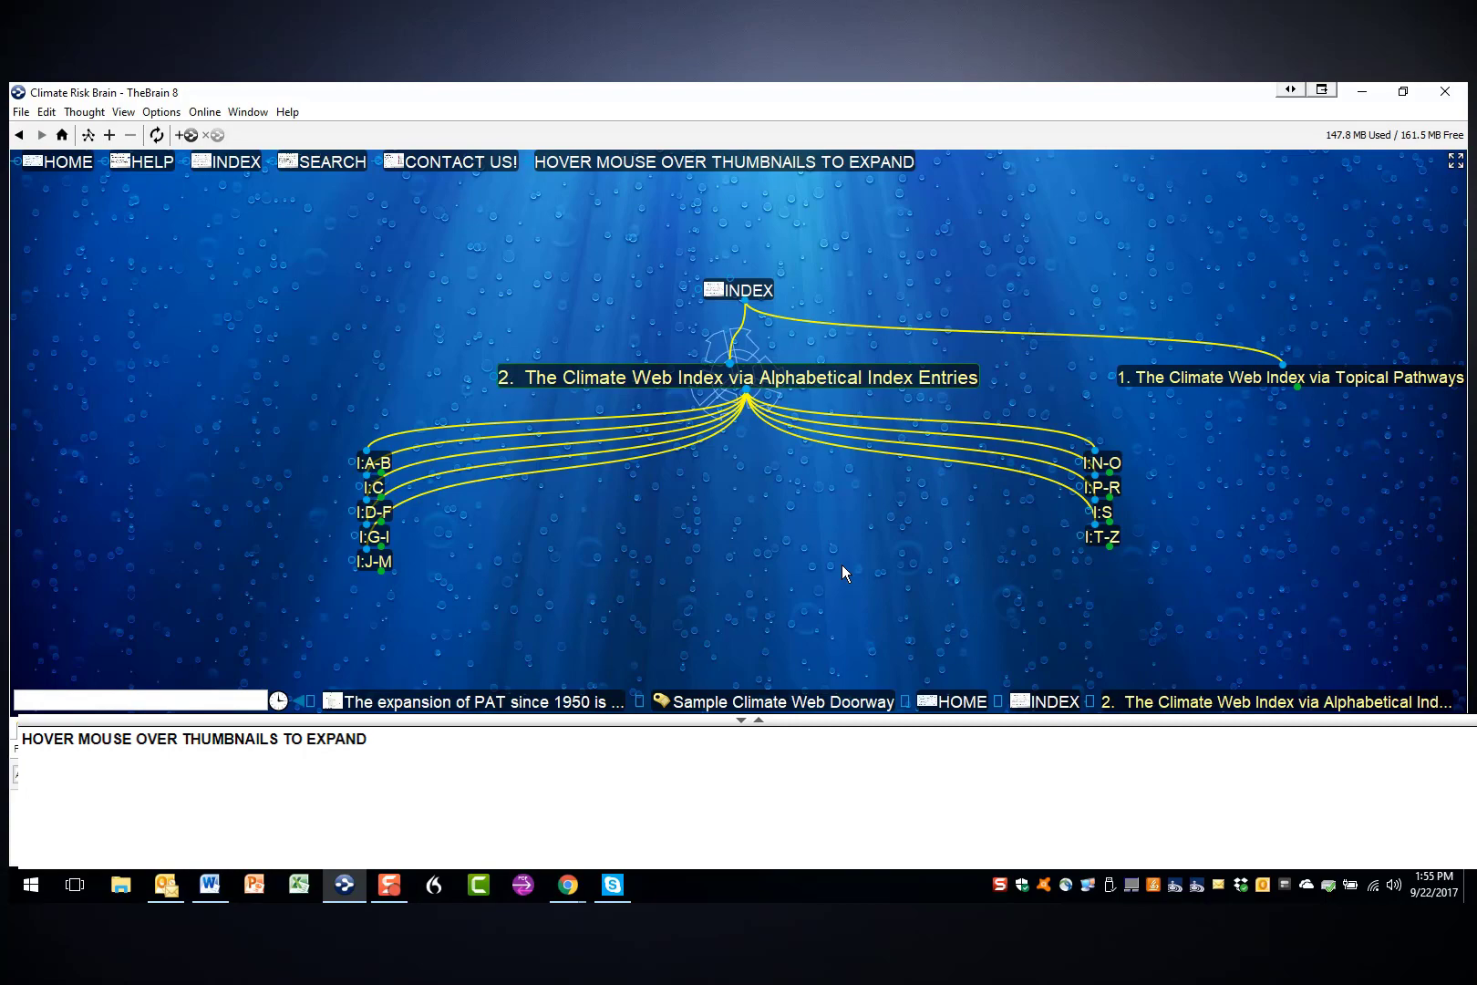
{"action": "left_click", "coordinate": [381, 467]}
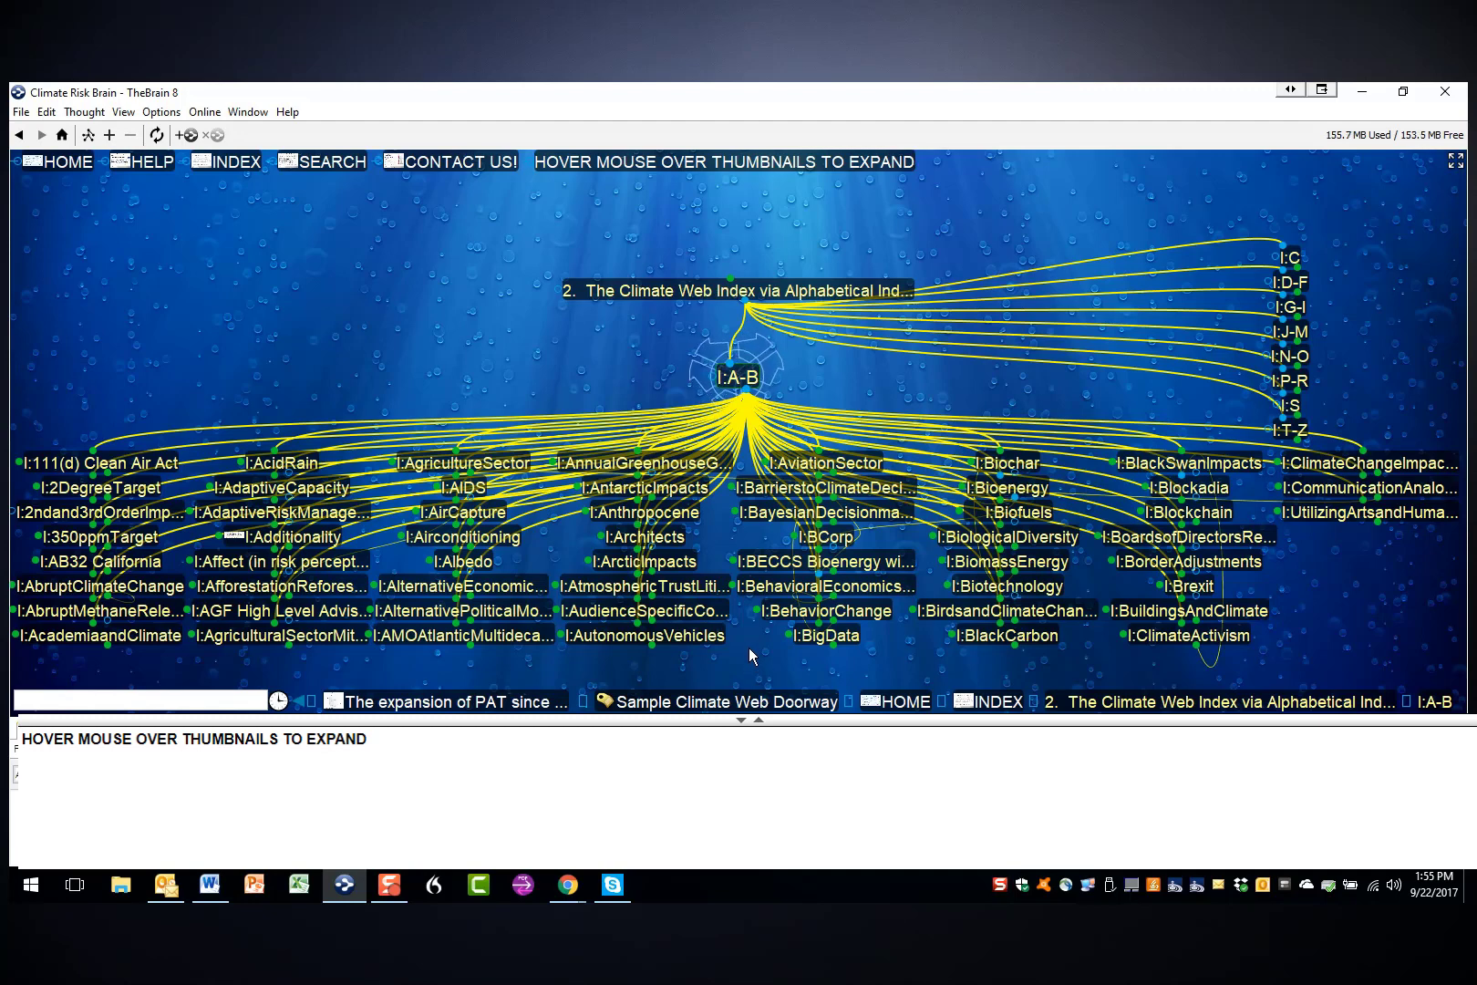
{"action": "left_click", "coordinate": [648, 561]}
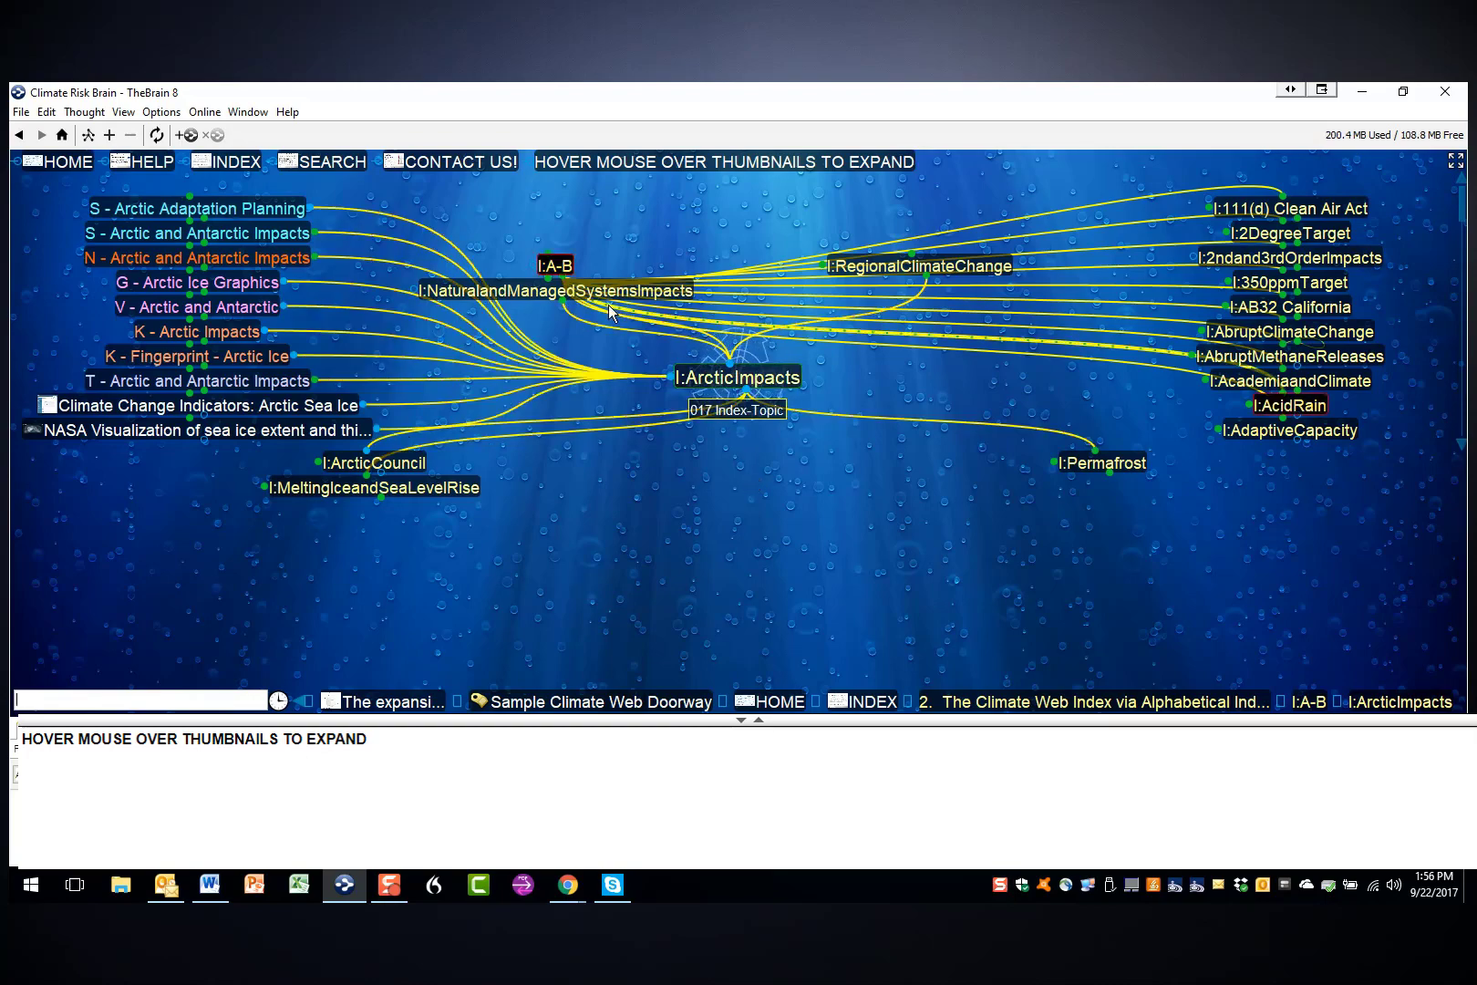
{"action": "left_click", "coordinate": [555, 265]}
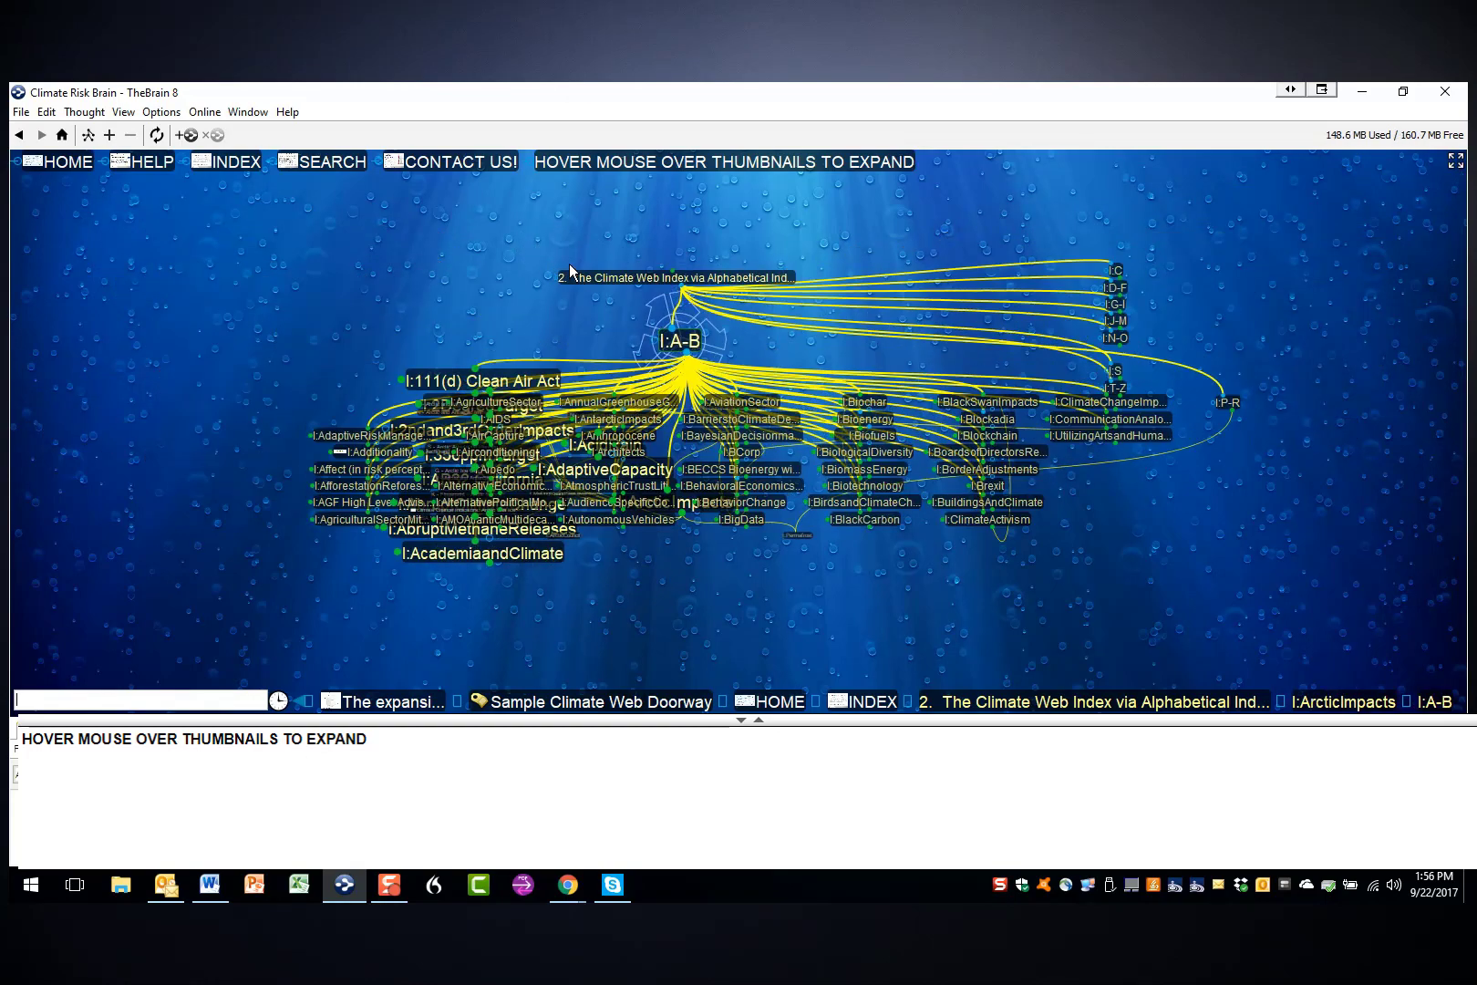
{"action": "left_click", "coordinate": [660, 290]}
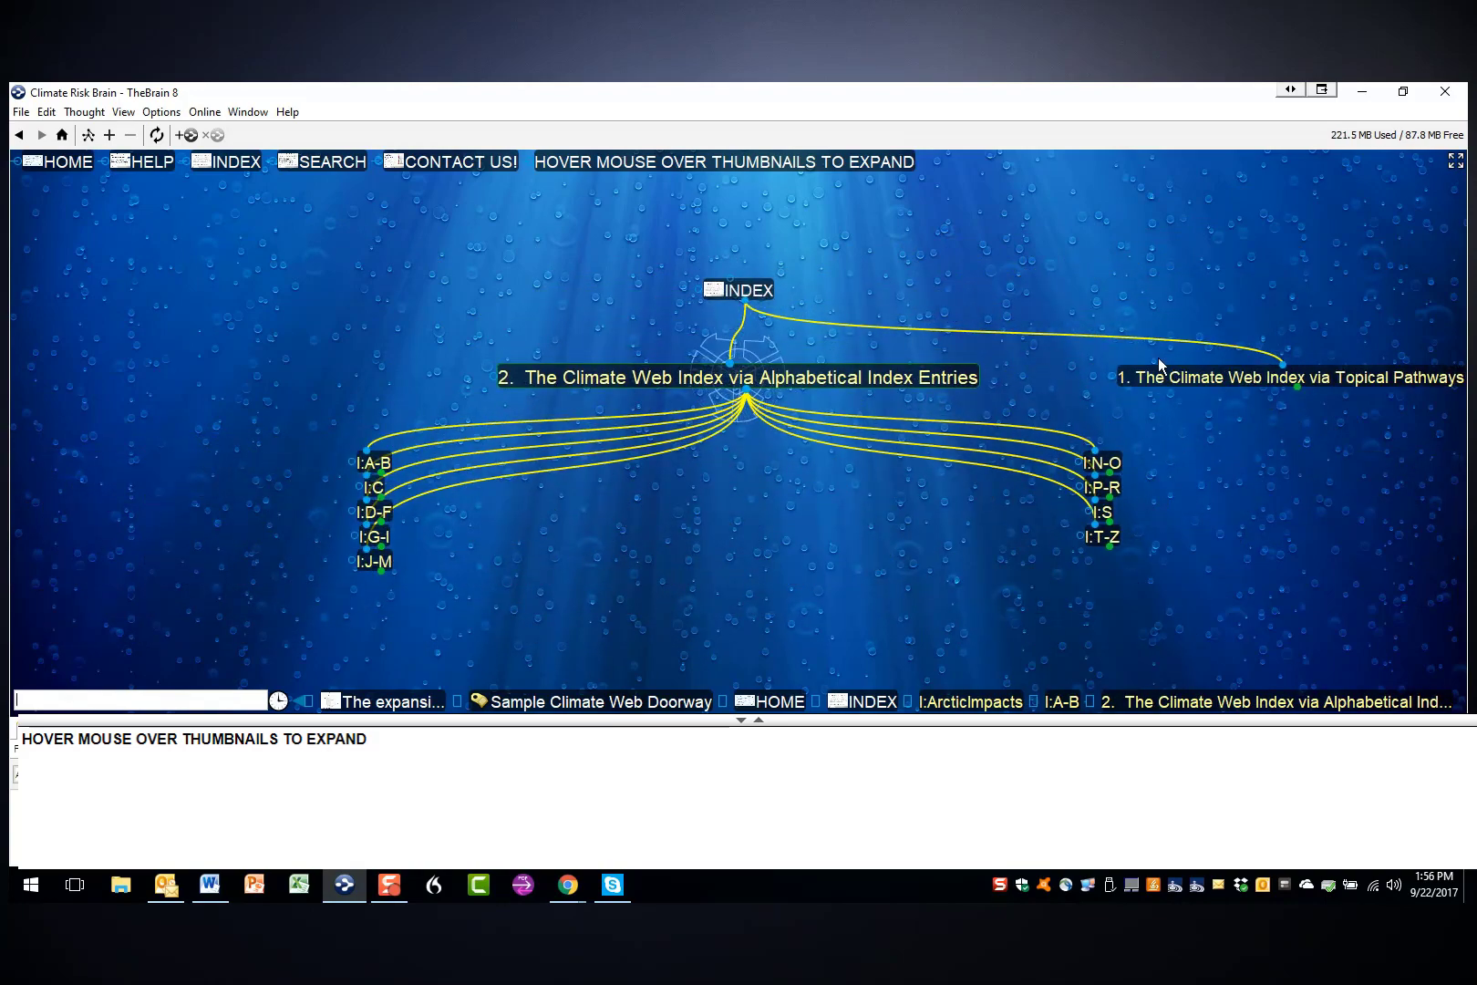
- Via Topical Pathways, drill through Exploring Climate Change as a Problem and 3. I:The Impacts of Climate Change to I:EcosystemImpacts
{"action": "left_click", "coordinate": [1163, 375]}
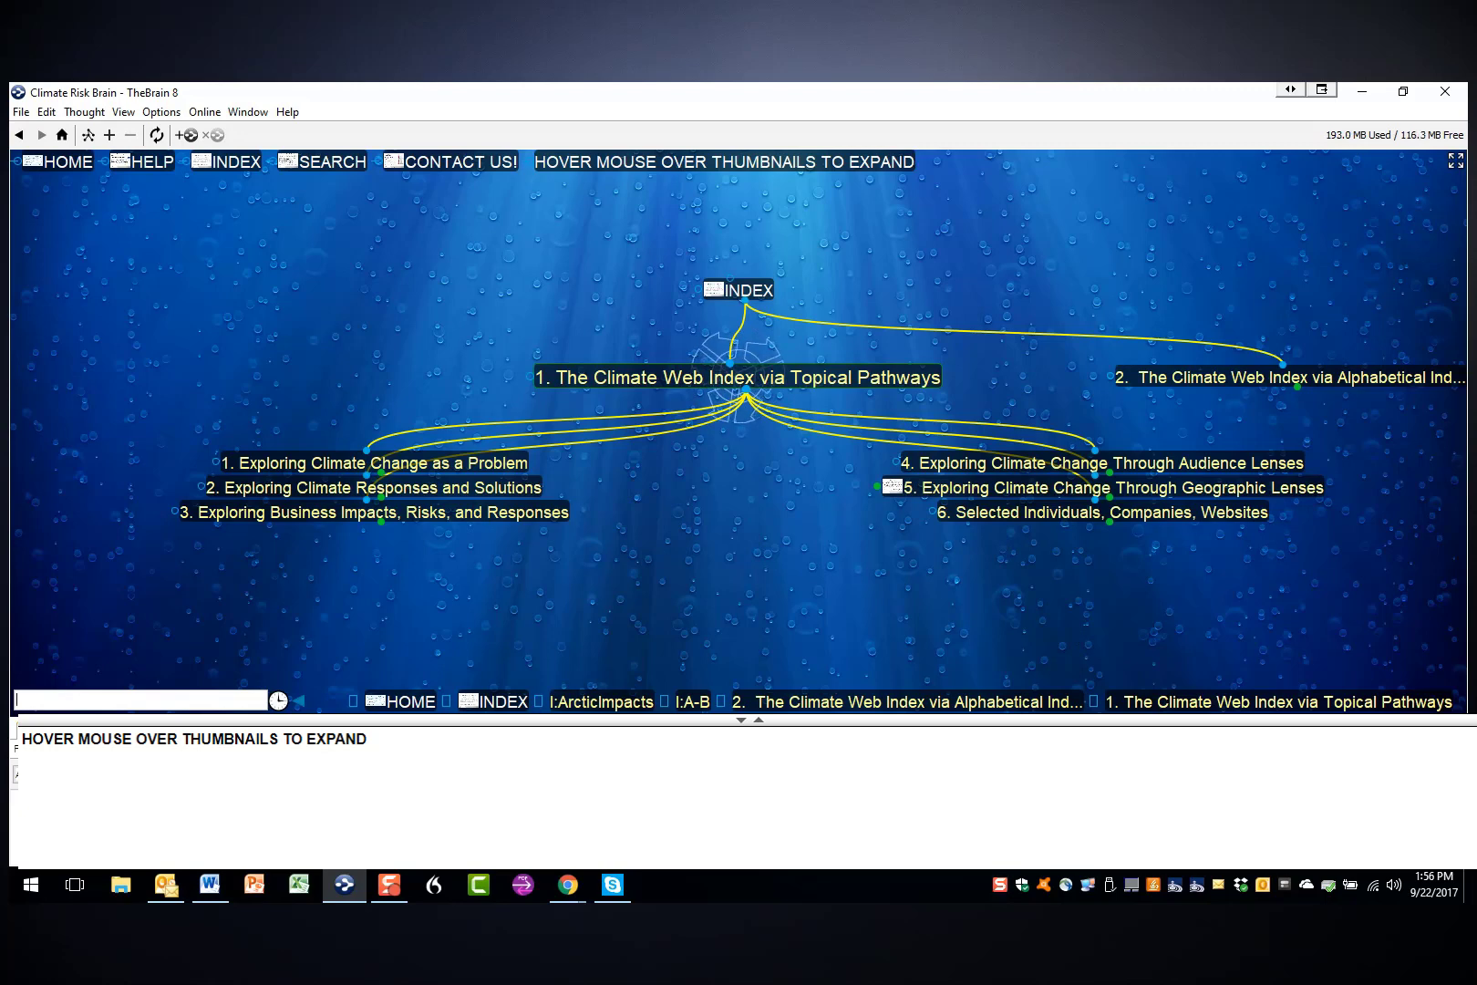
{"action": "left_click", "coordinate": [508, 465]}
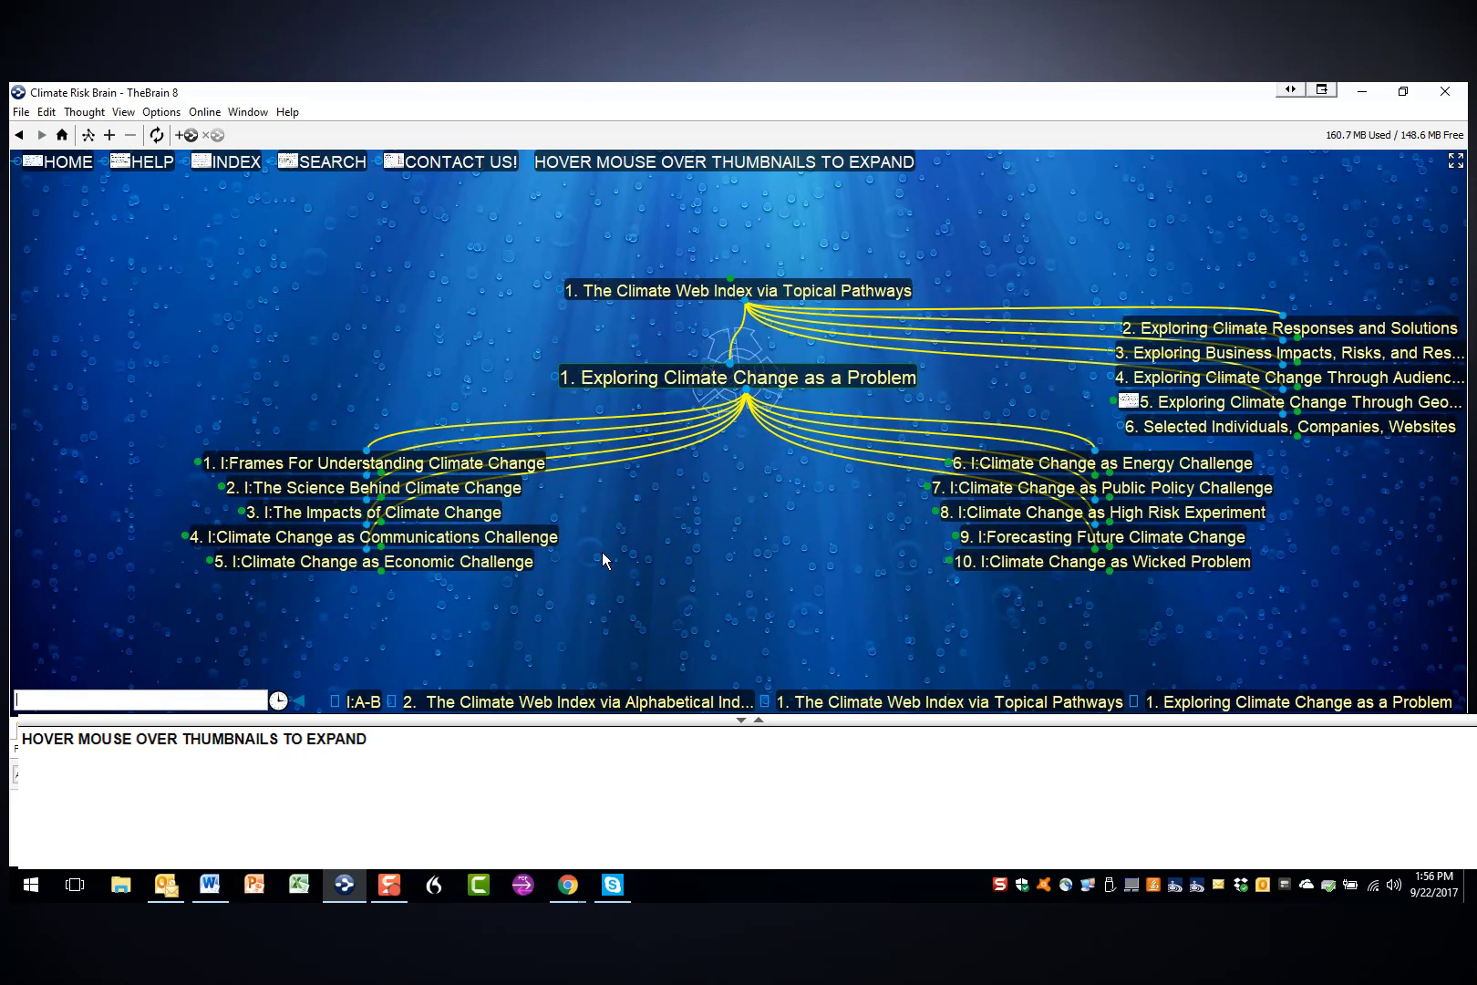
{"action": "left_click", "coordinate": [500, 512]}
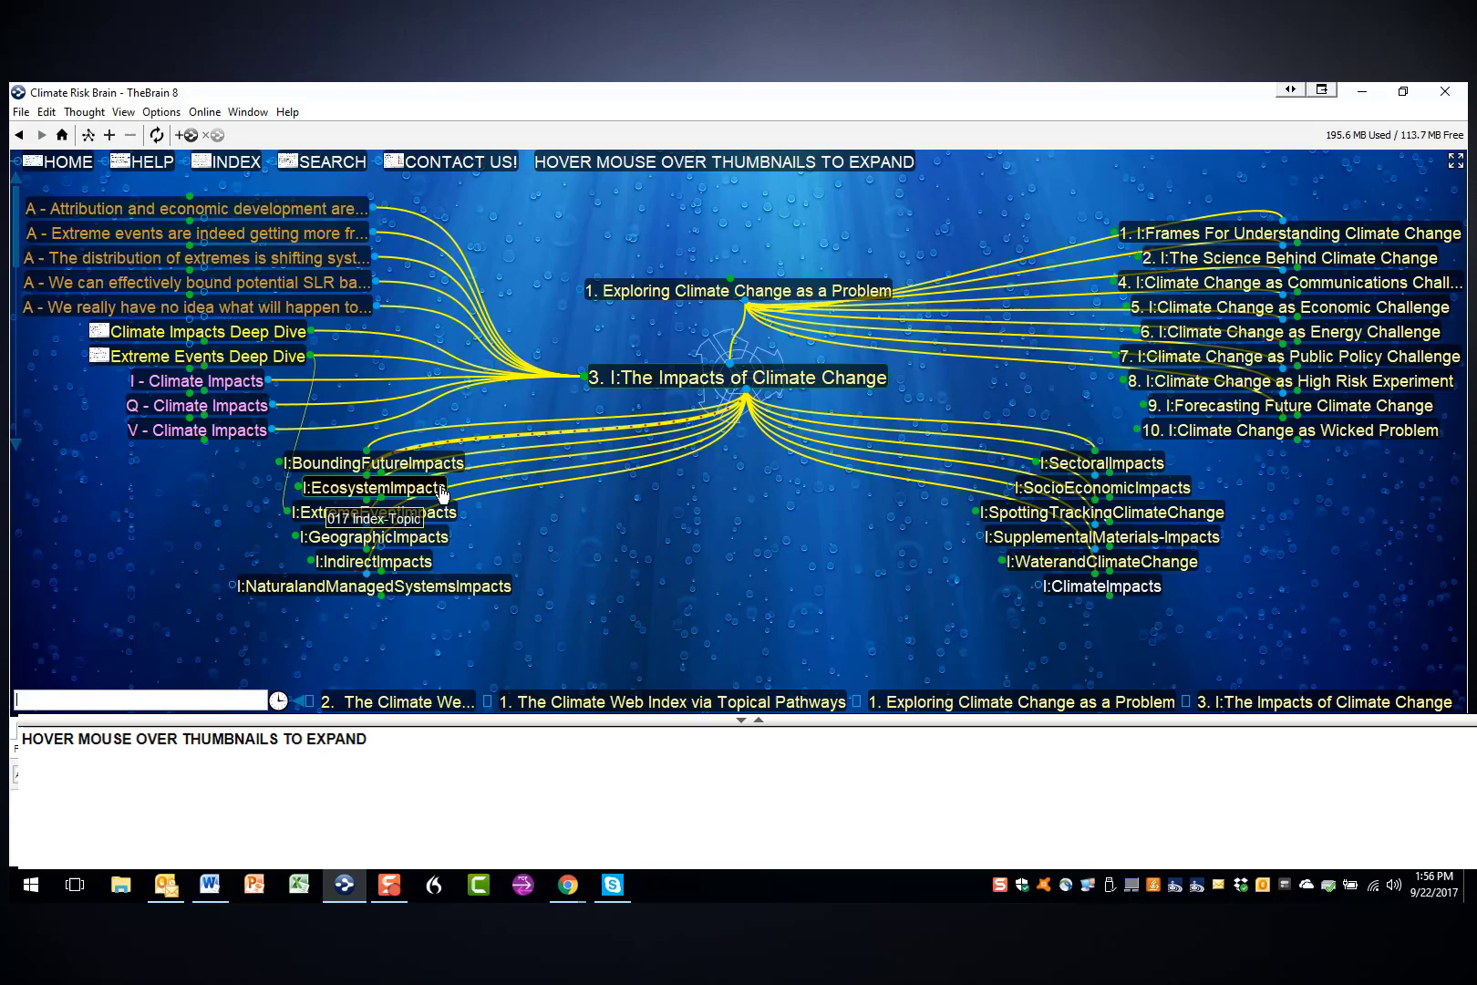
{"action": "left_click", "coordinate": [433, 494]}
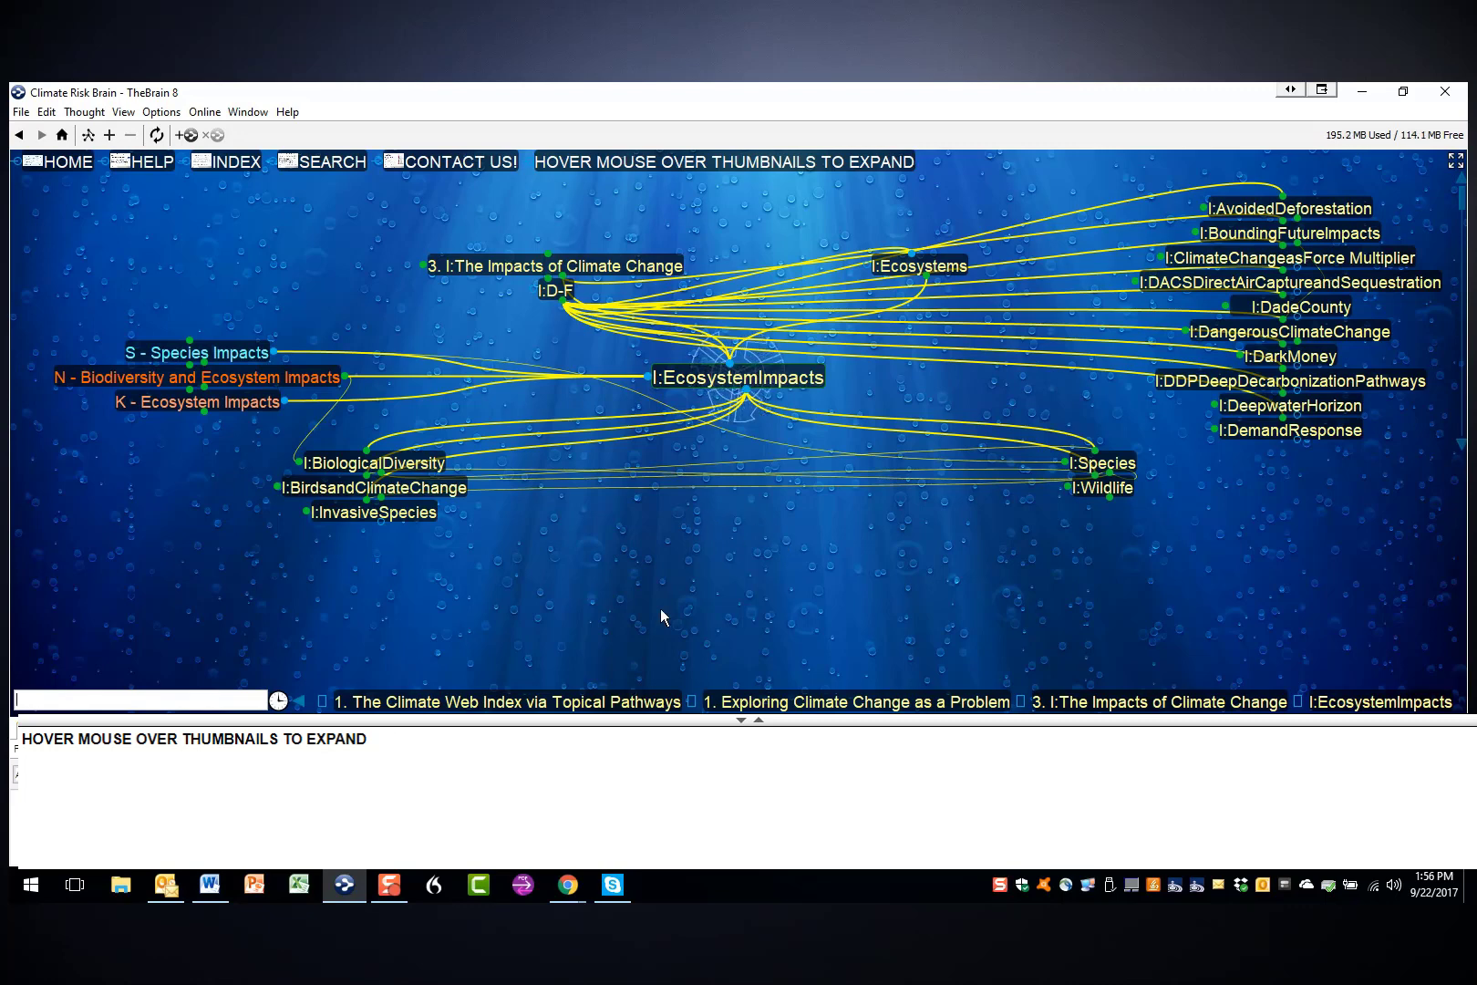
{"action": "left_click", "coordinate": [225, 693]}
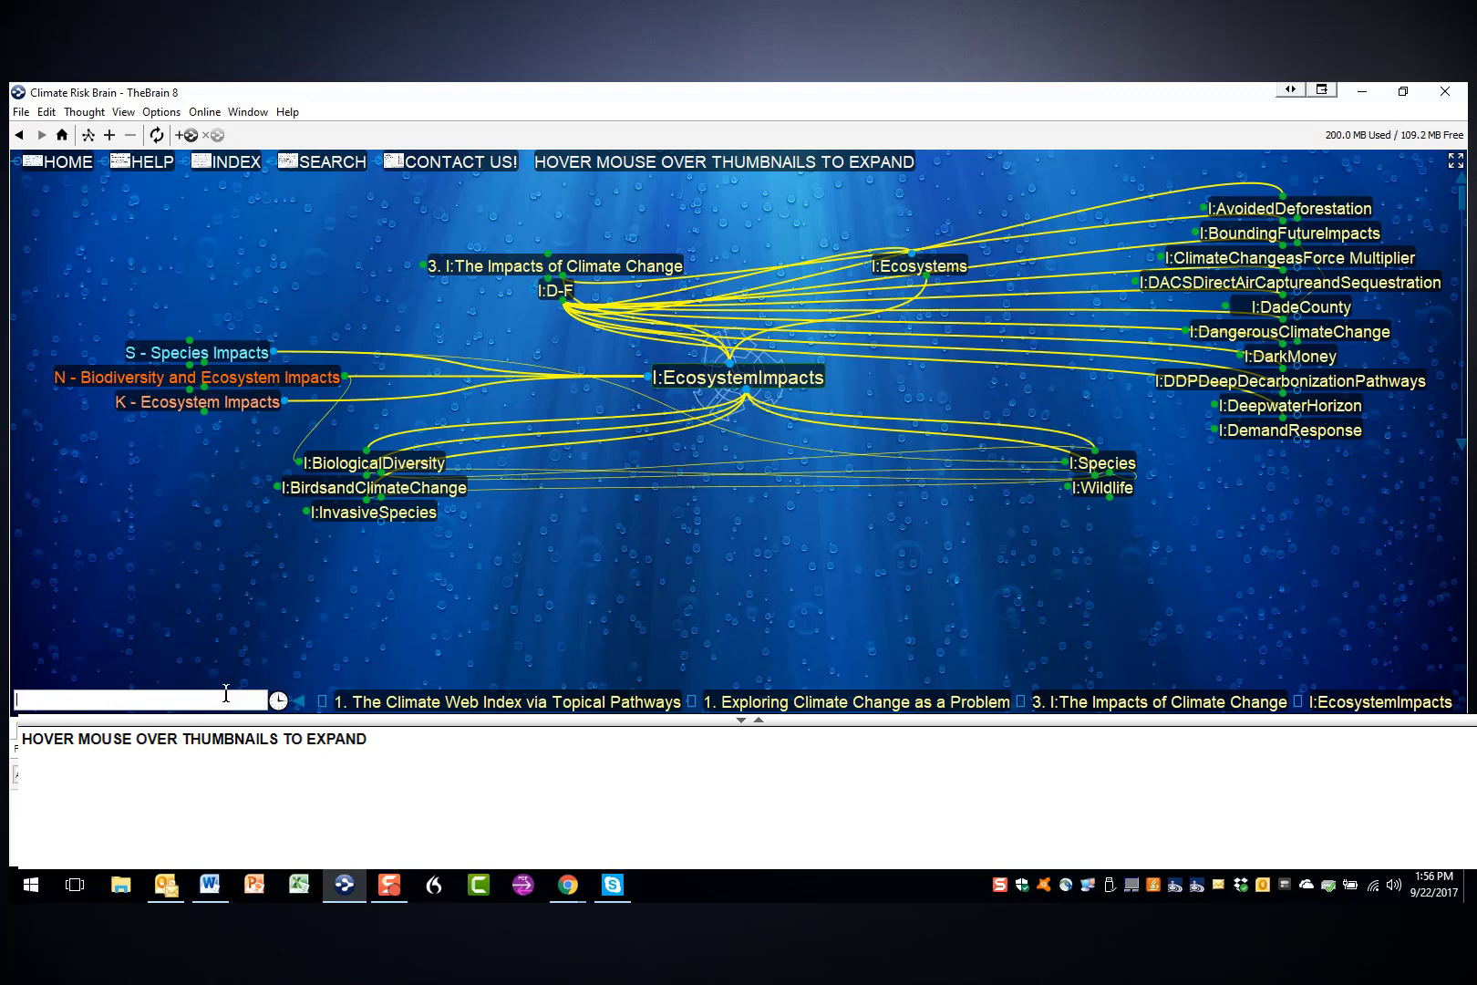
- Search for 'sample index' and open the I:SampleIndexEntry thought
{"action": "type", "text": "sample index"}
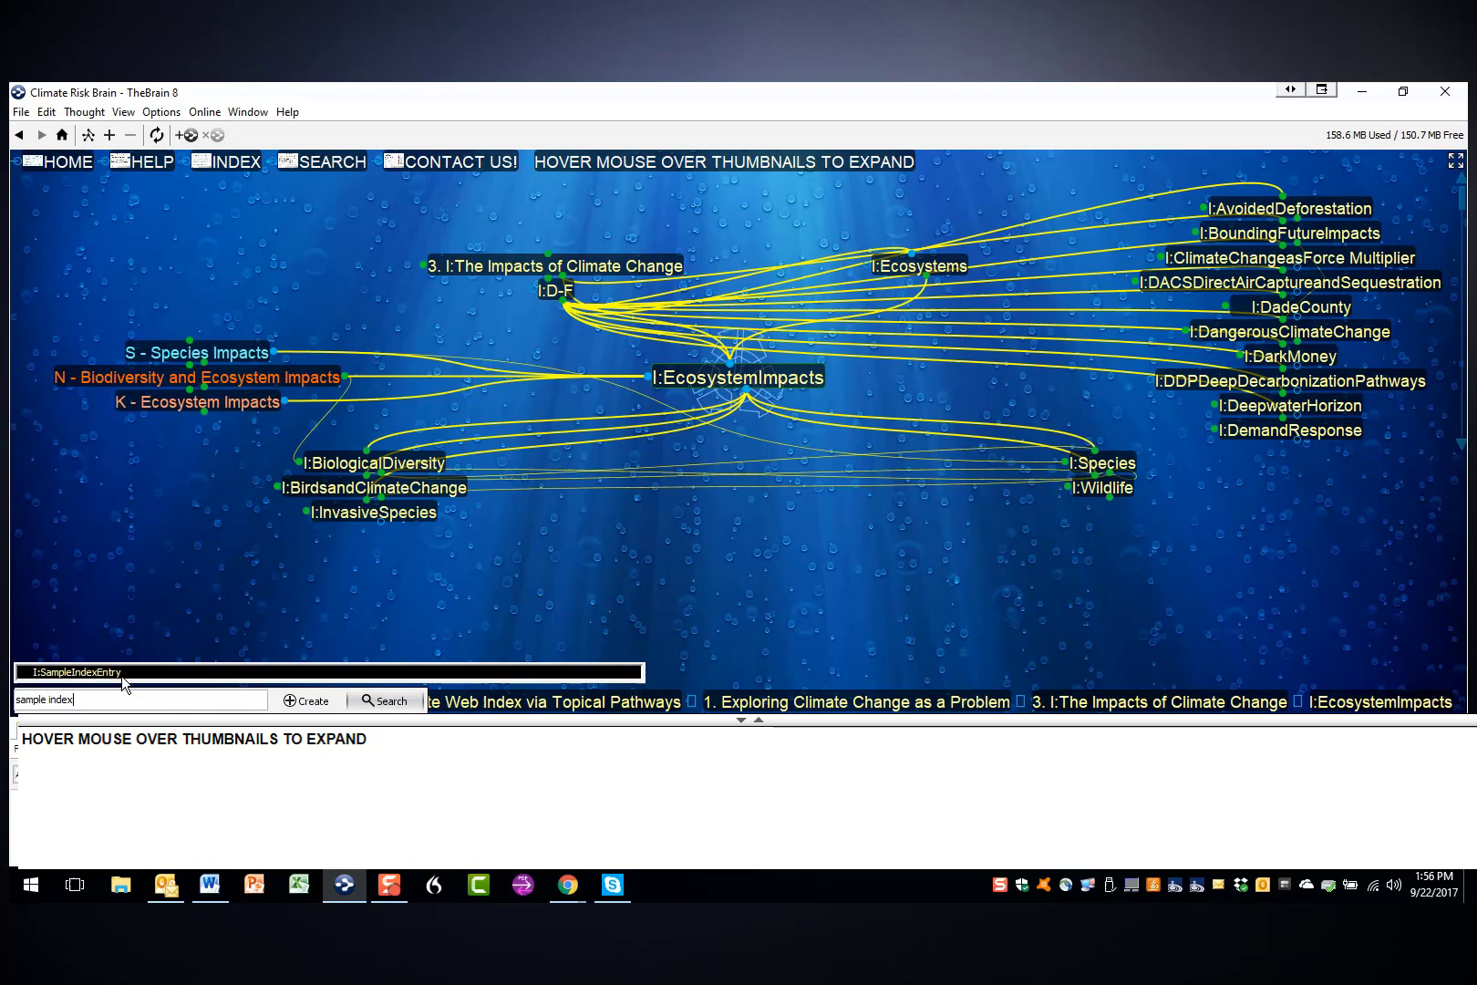
{"action": "left_click", "coordinate": [121, 672]}
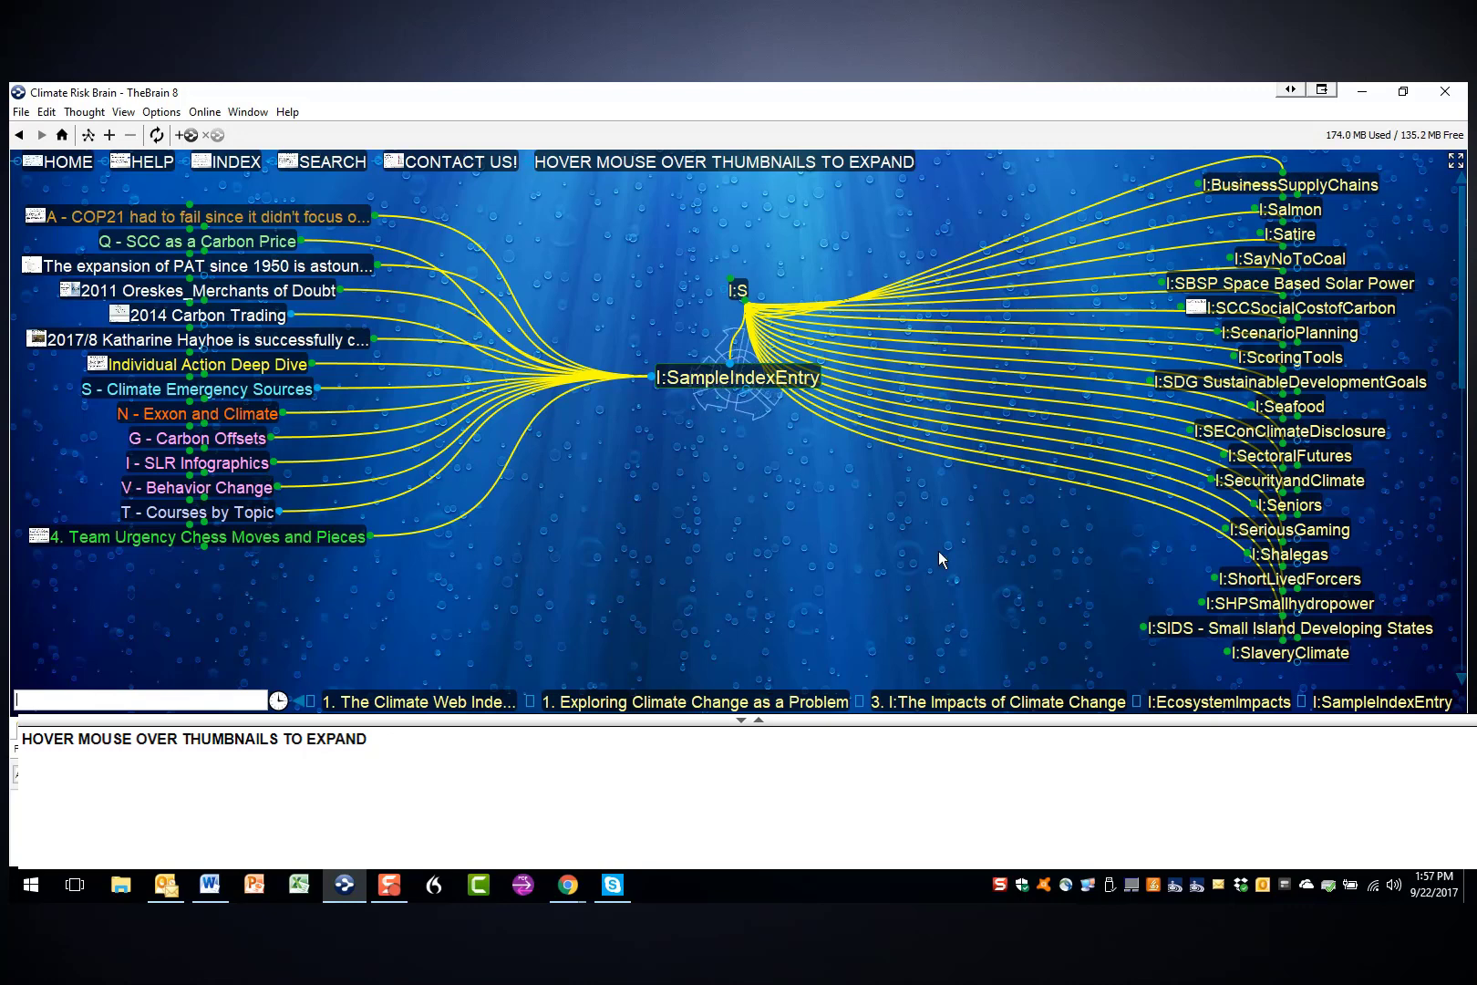
- Visit COP21 with its K - COP21 as Failure link and S - Climate Emergency Sources, ending on N - Exxon and Climate
{"action": "left_click", "coordinate": [126, 217]}
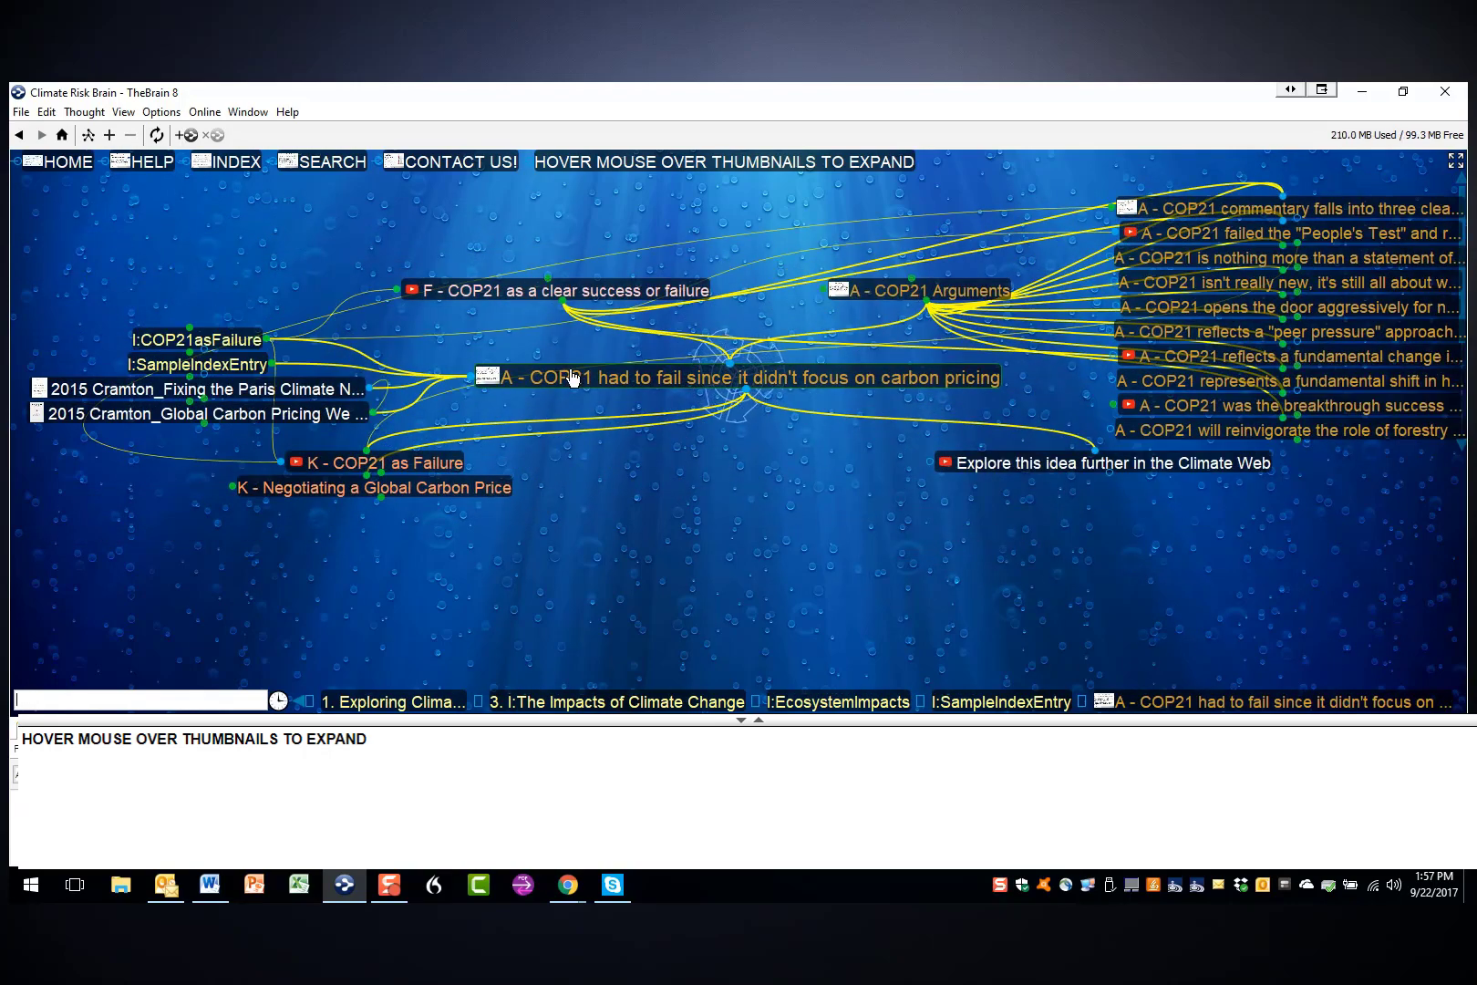
{"action": "left_click", "coordinate": [519, 433]}
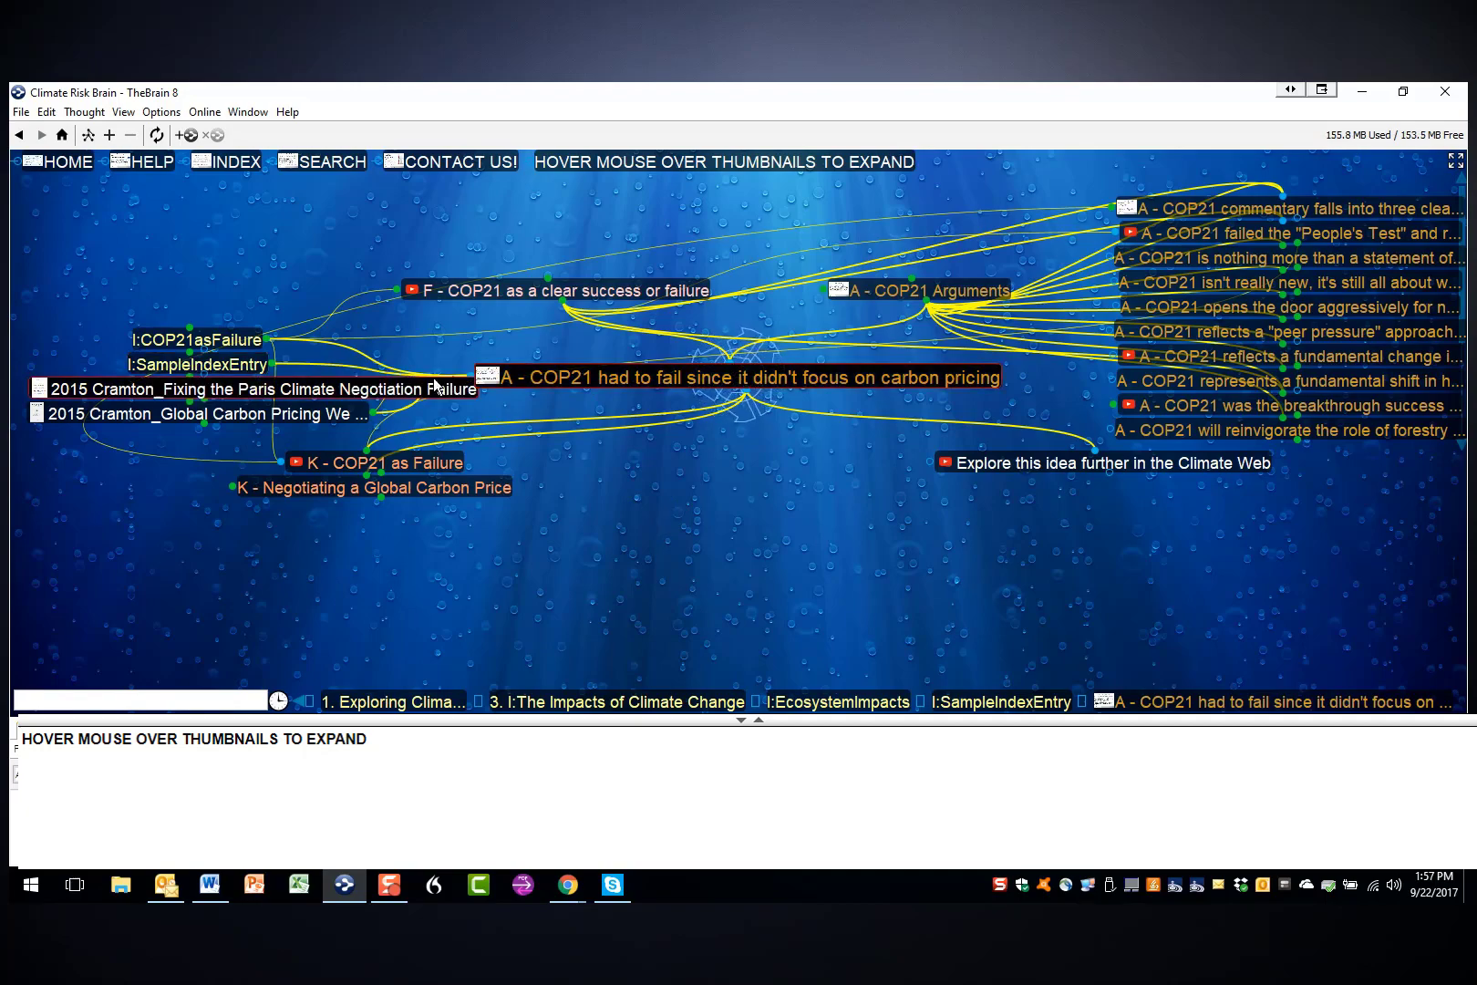
{"action": "left_click", "coordinate": [240, 366]}
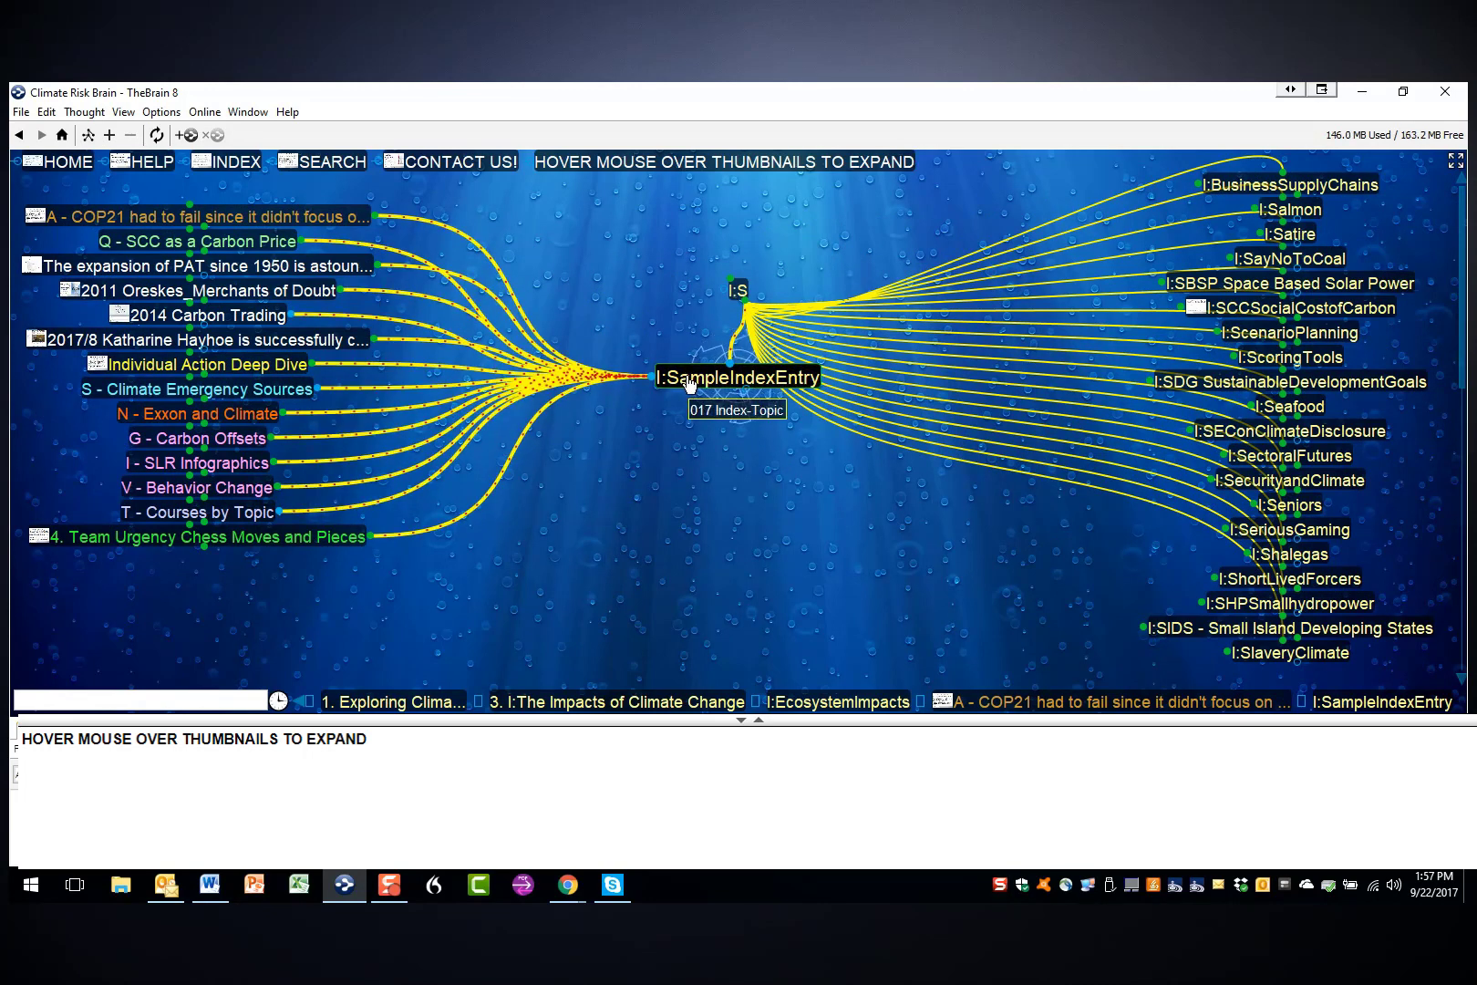
{"action": "left_click", "coordinate": [184, 388]}
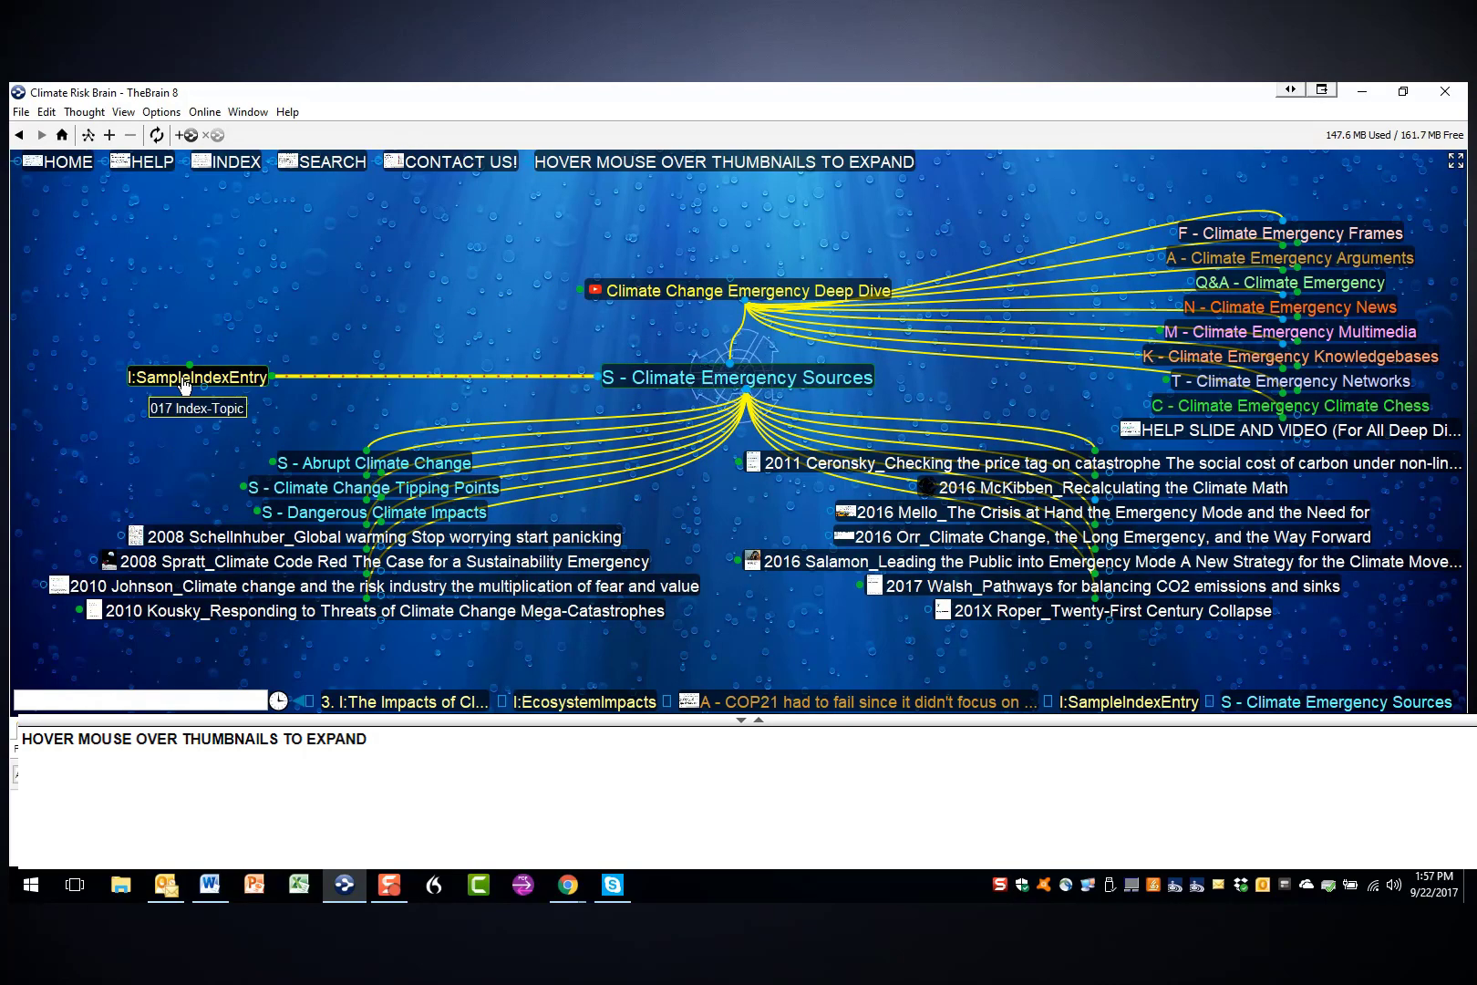
{"action": "left_click", "coordinate": [184, 387]}
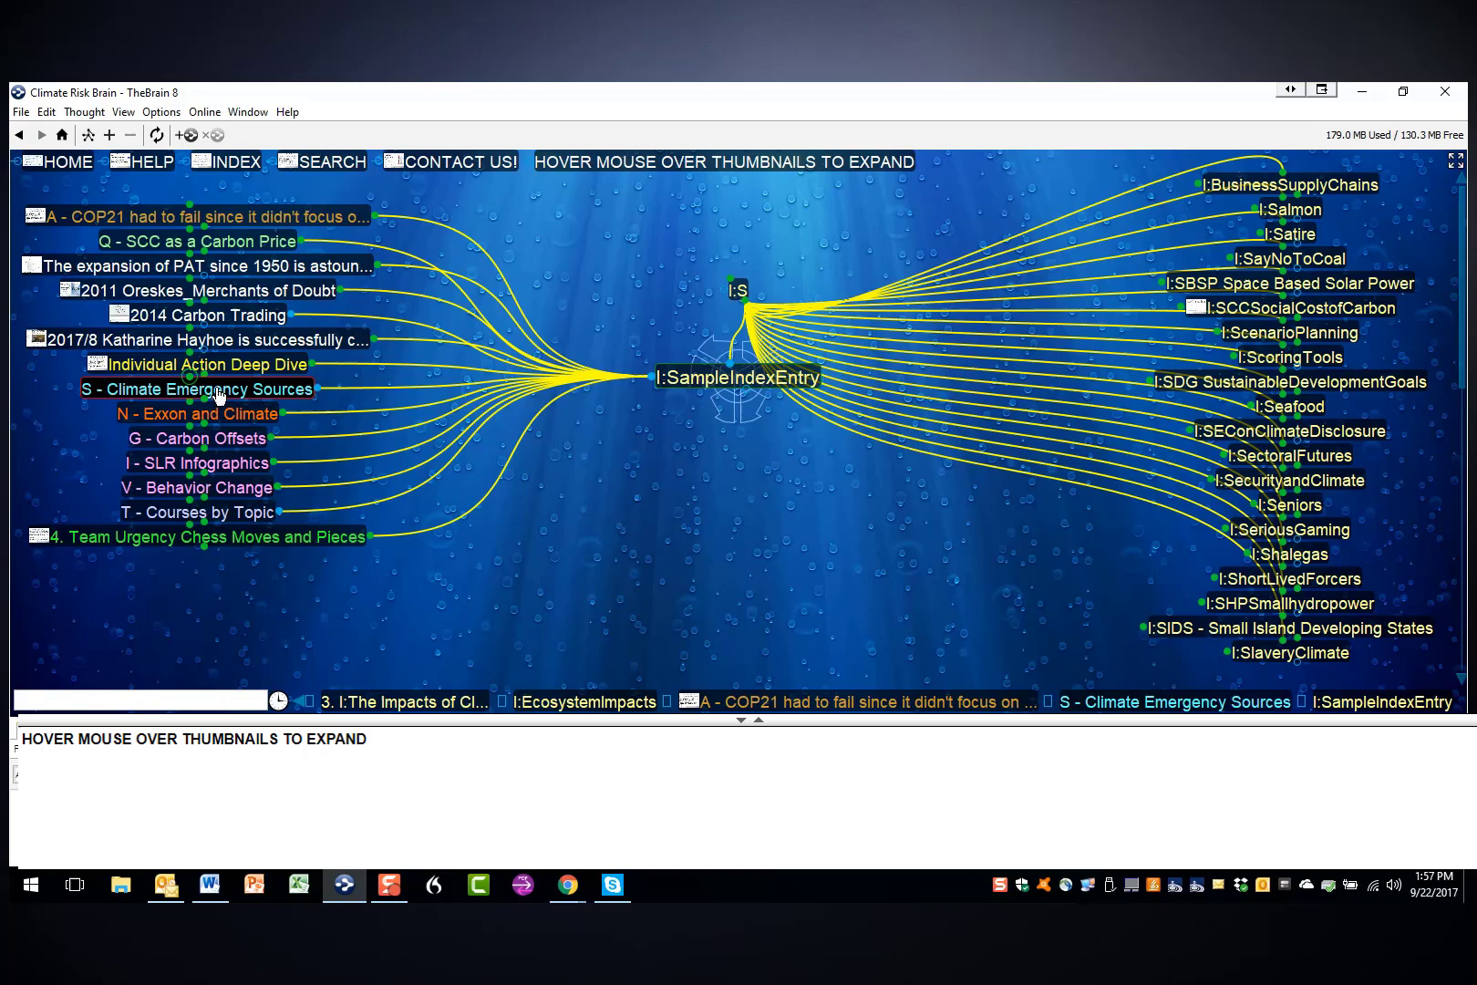
{"action": "left_click", "coordinate": [265, 415]}
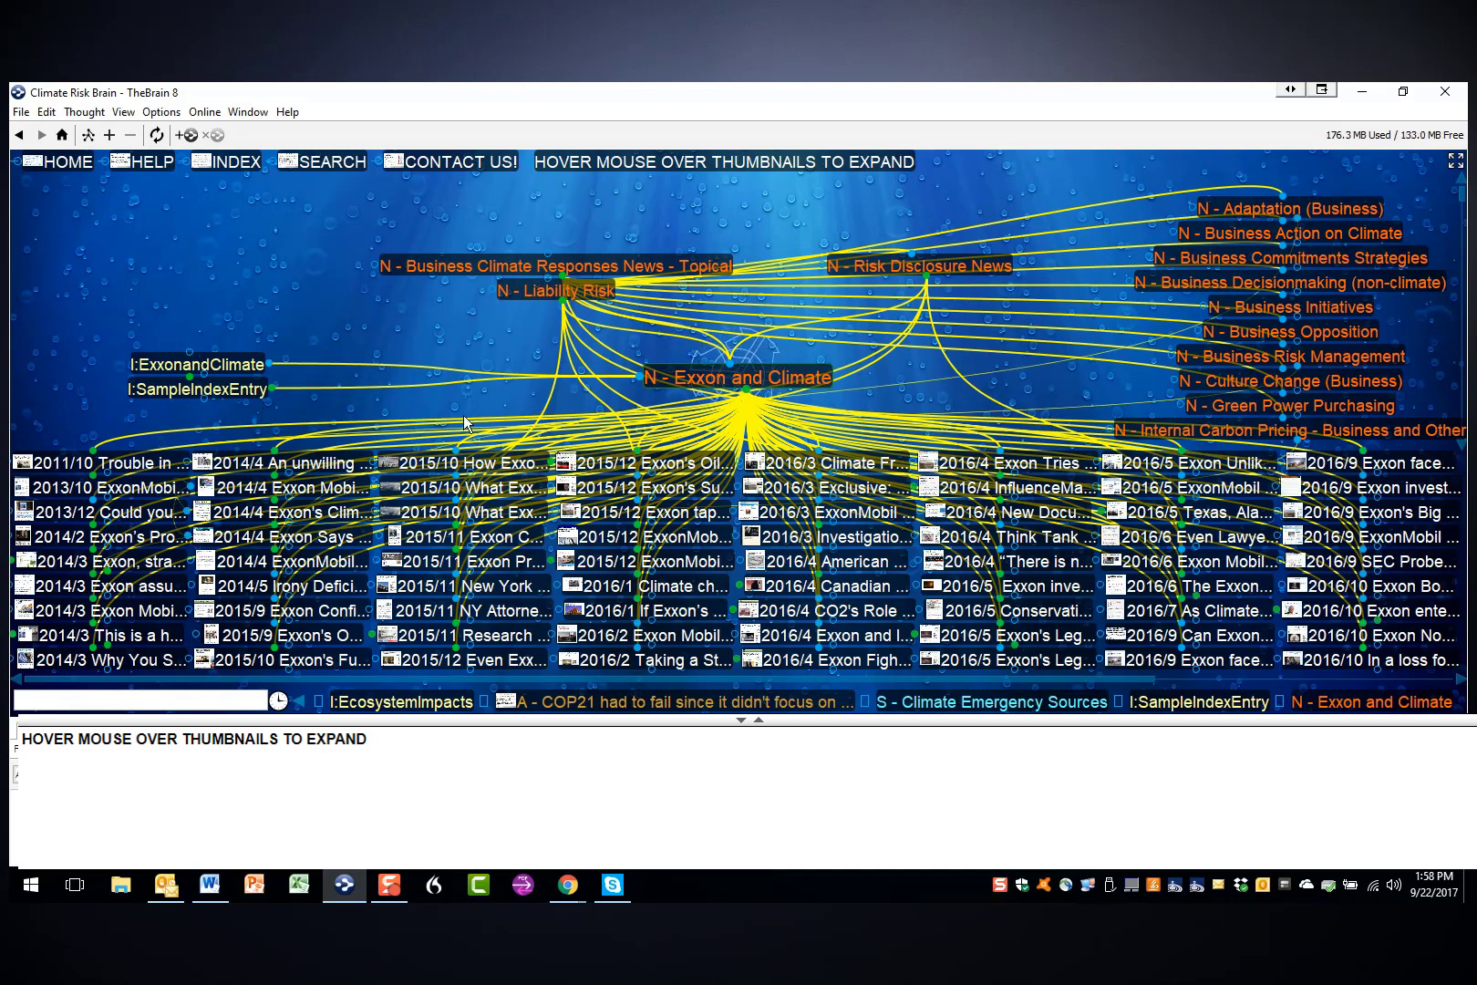
- From I:SampleIndexEntry, visit Q - SCC as a Carbon Price and T - Courses by Topic, returning after each
{"action": "left_click", "coordinate": [241, 390]}
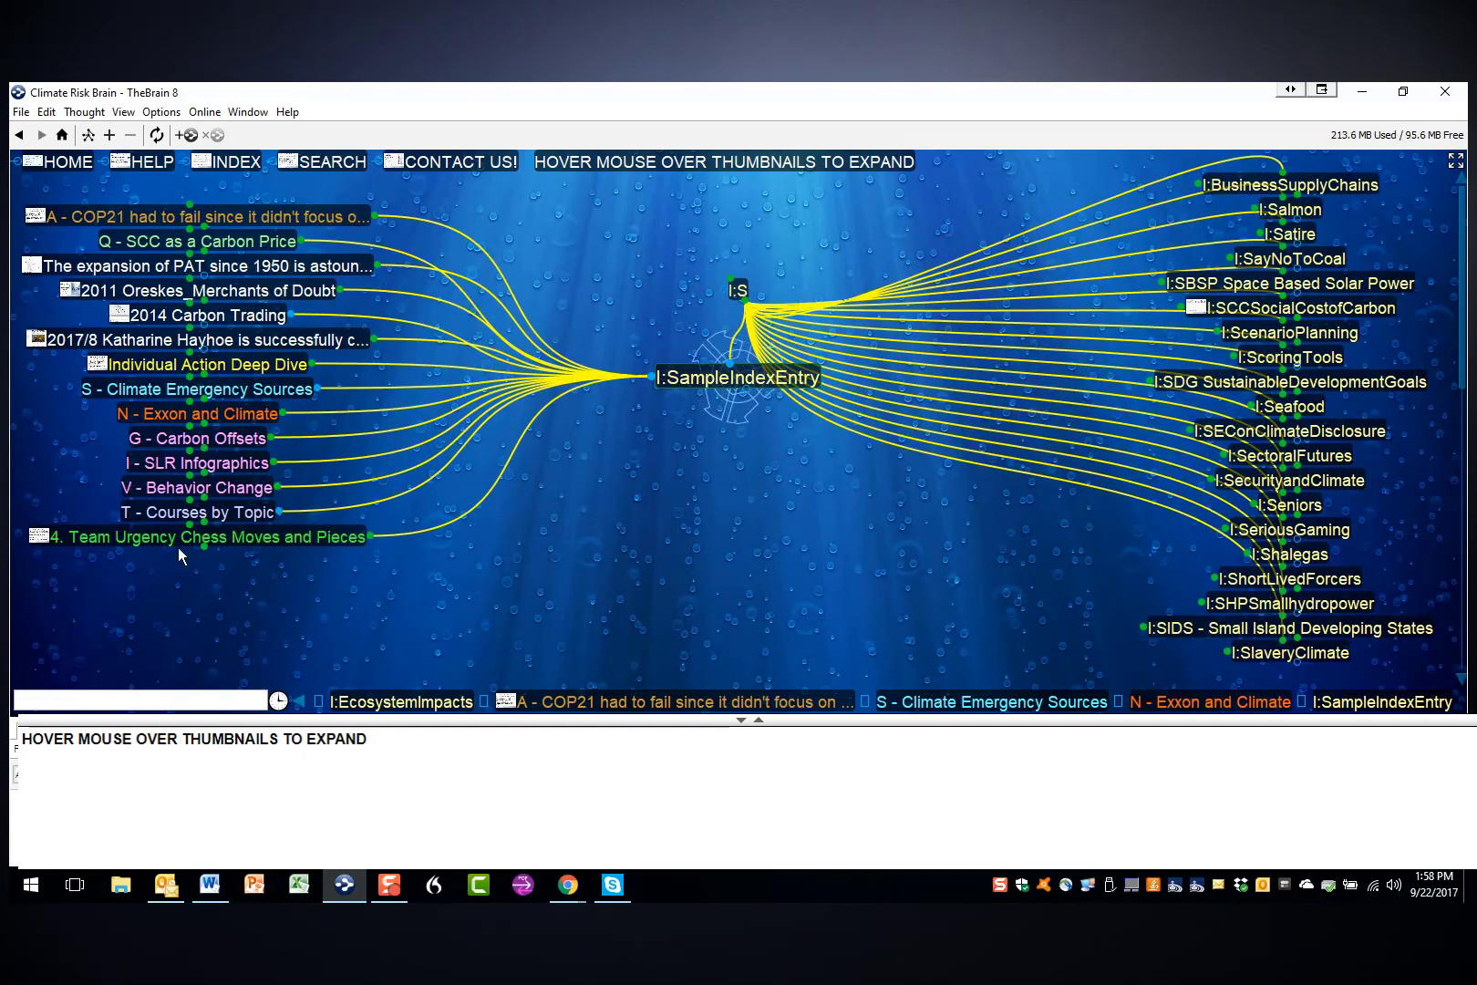
{"action": "left_click", "coordinate": [132, 243]}
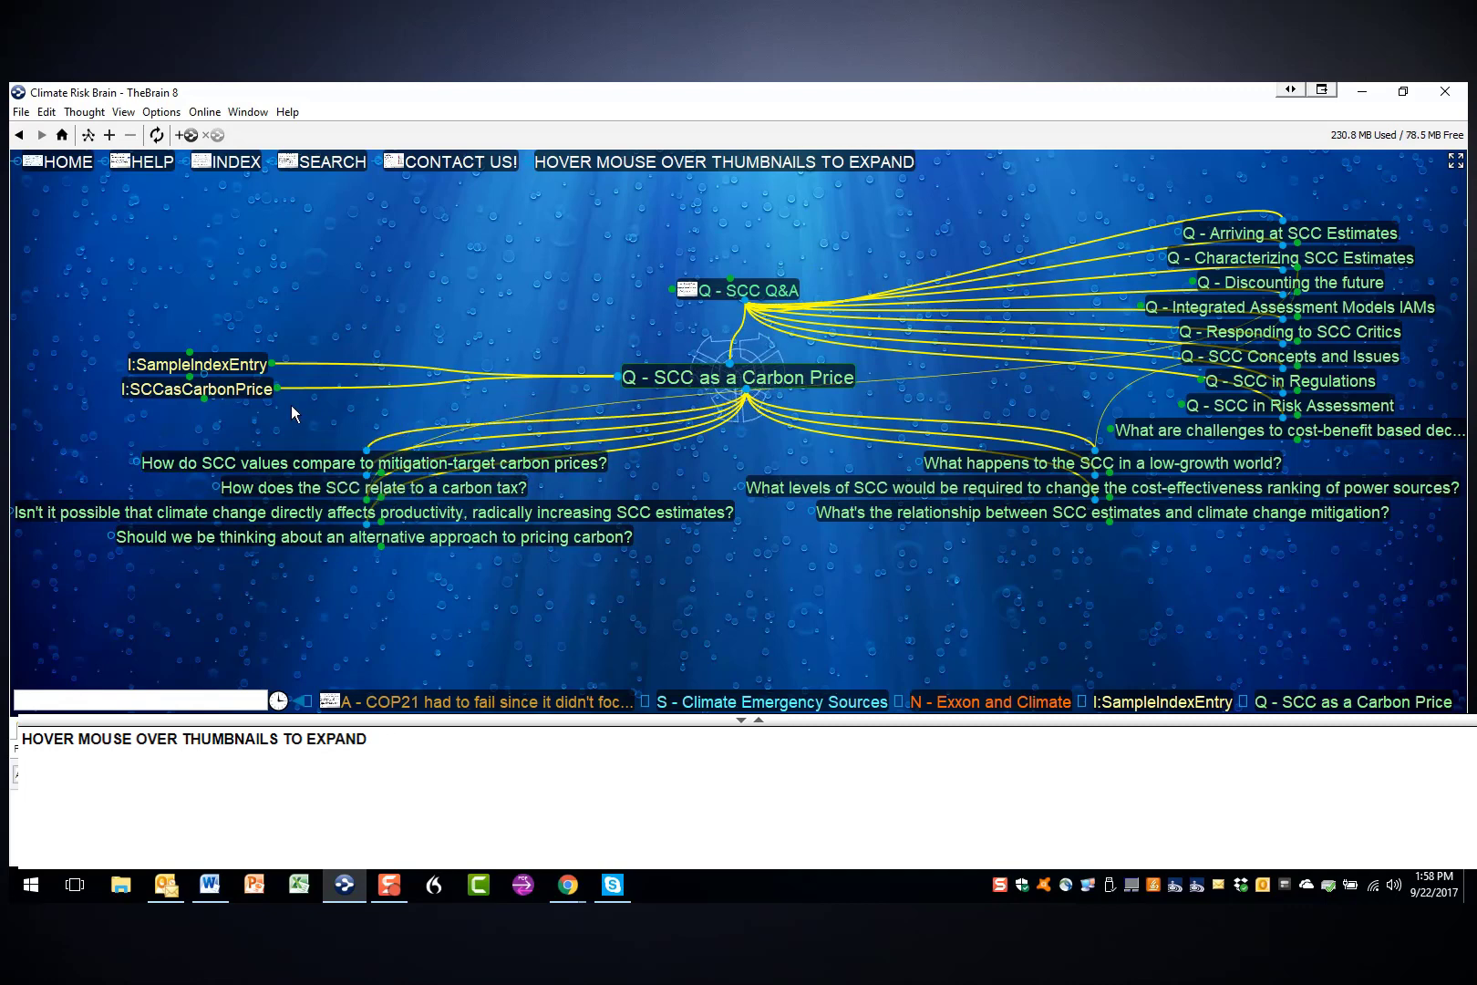
{"action": "left_click", "coordinate": [239, 367]}
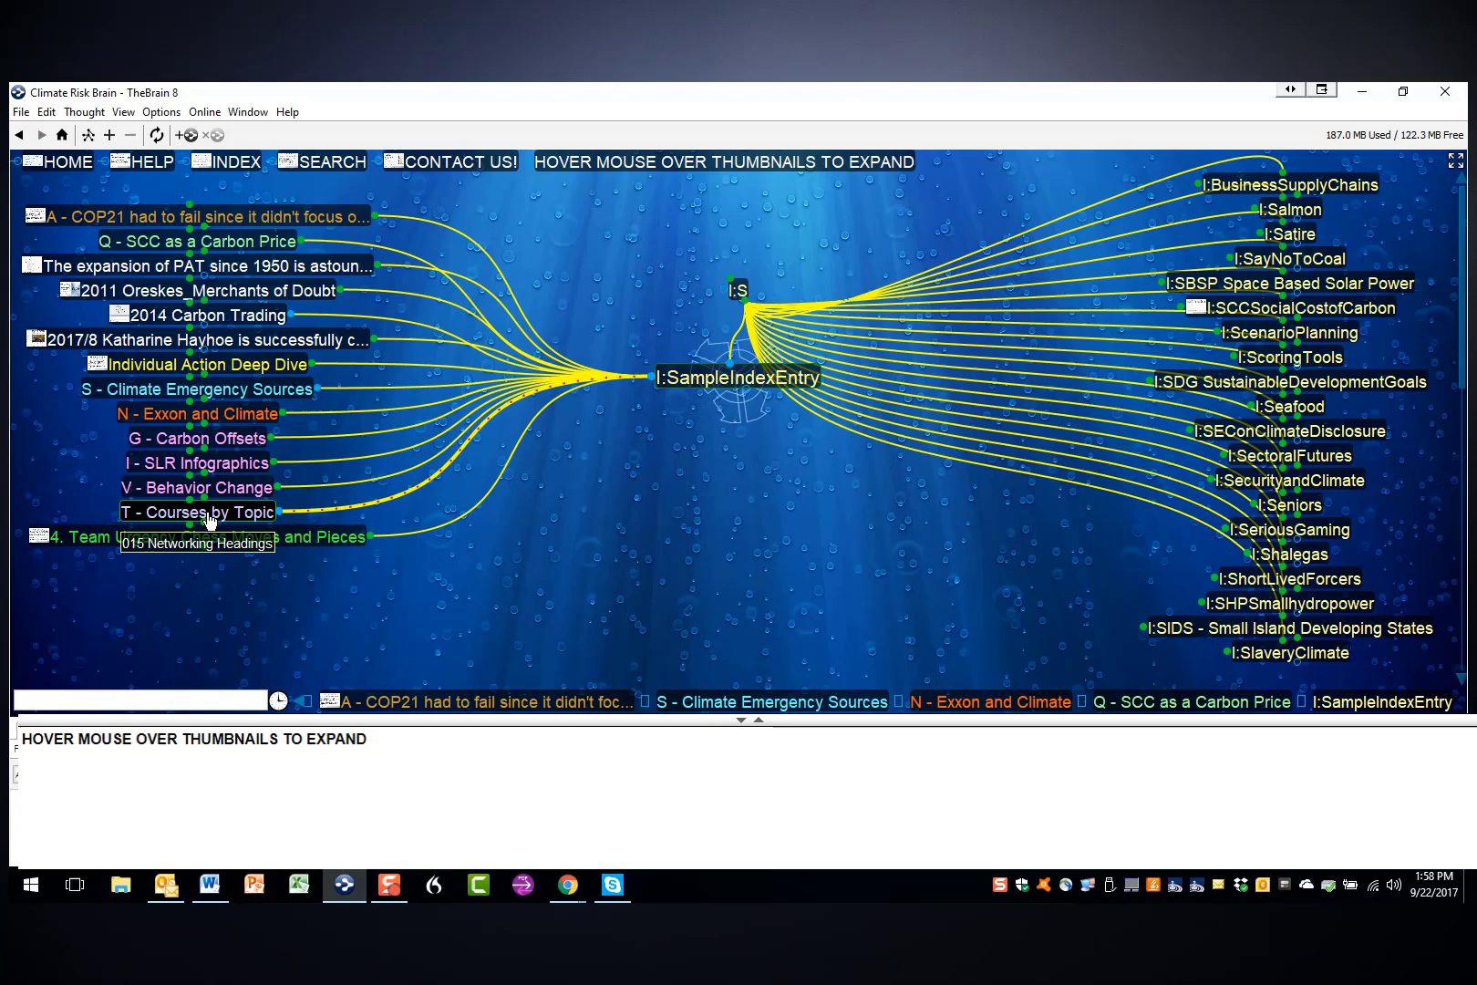
{"action": "left_click", "coordinate": [209, 516]}
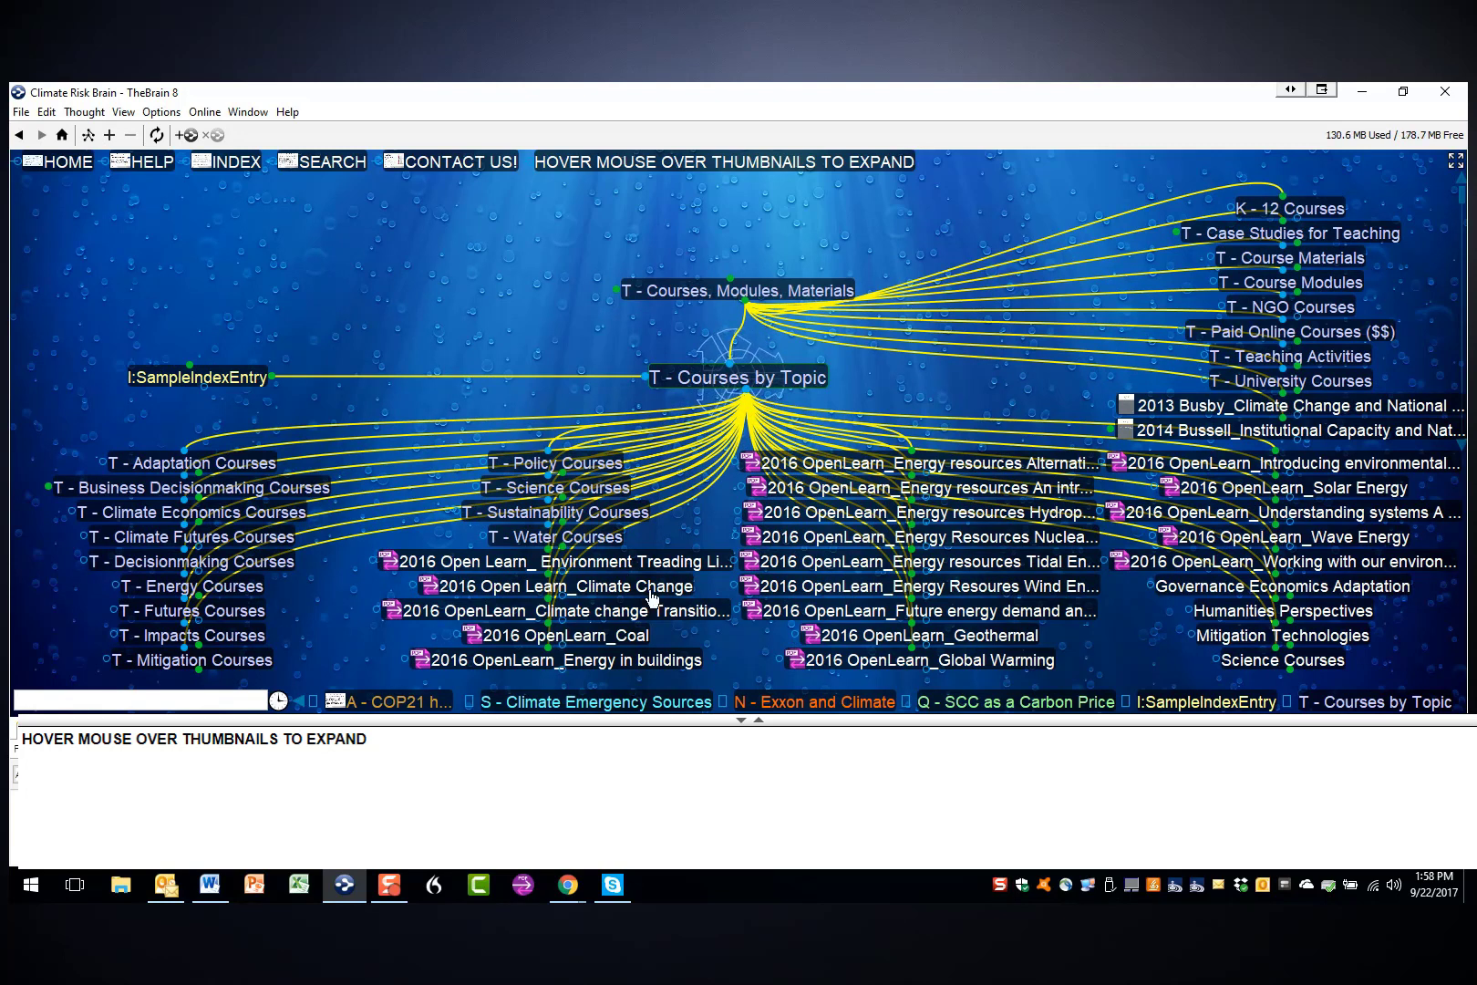
{"action": "left_click", "coordinate": [208, 382]}
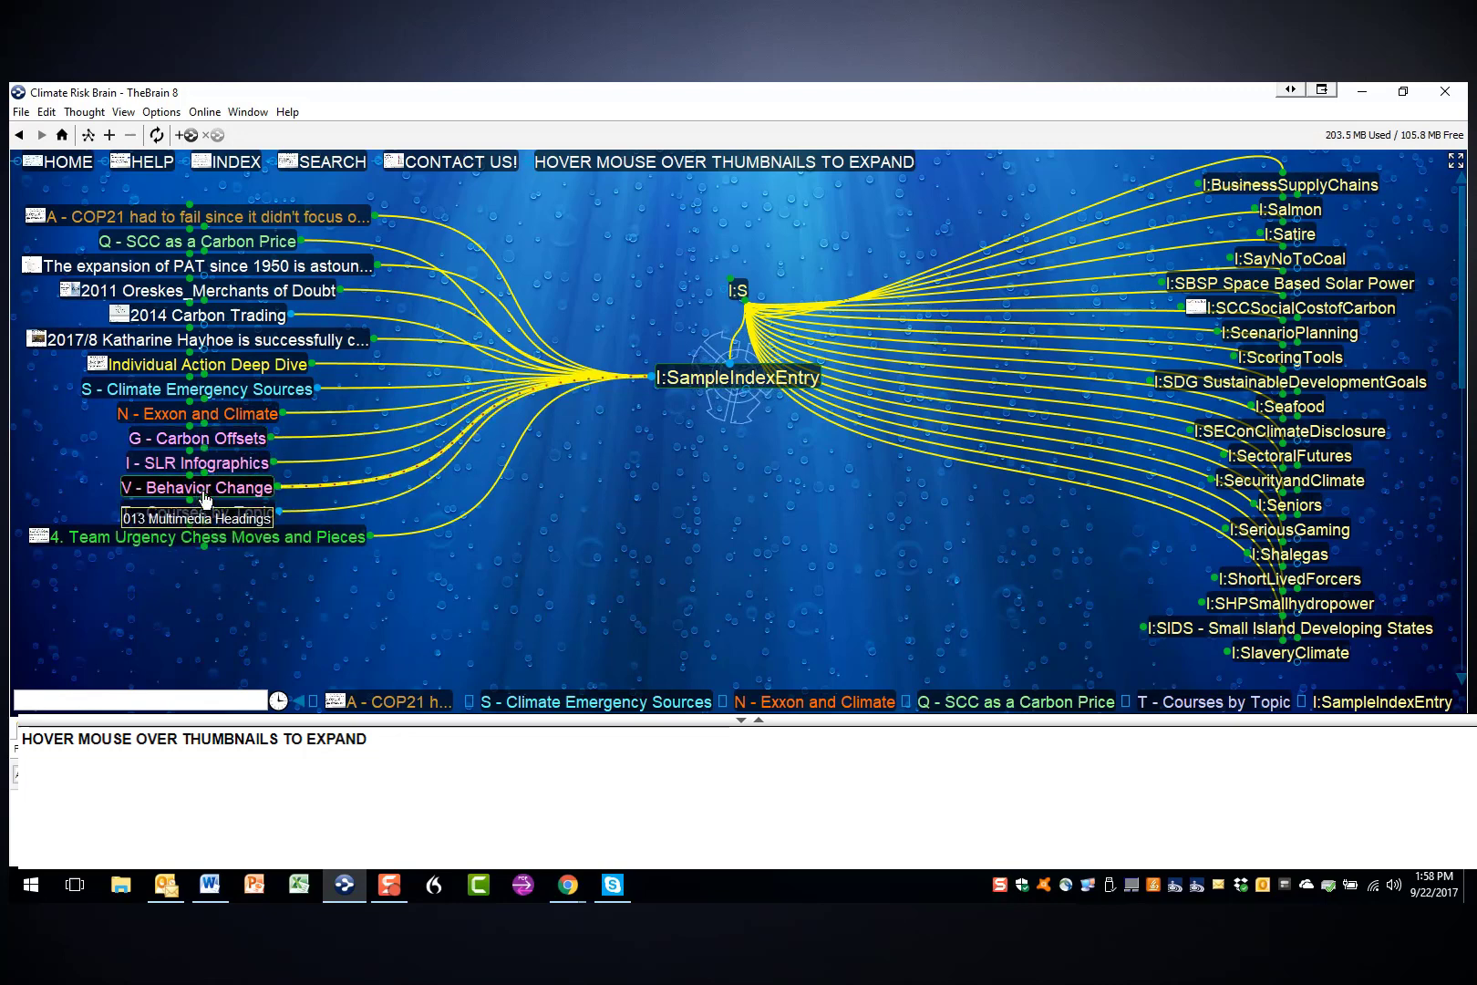
- Visit I - SLR Infographics and return, then center G - Carbon Offsets and preview its offset thumbnails
{"action": "left_click", "coordinate": [155, 465]}
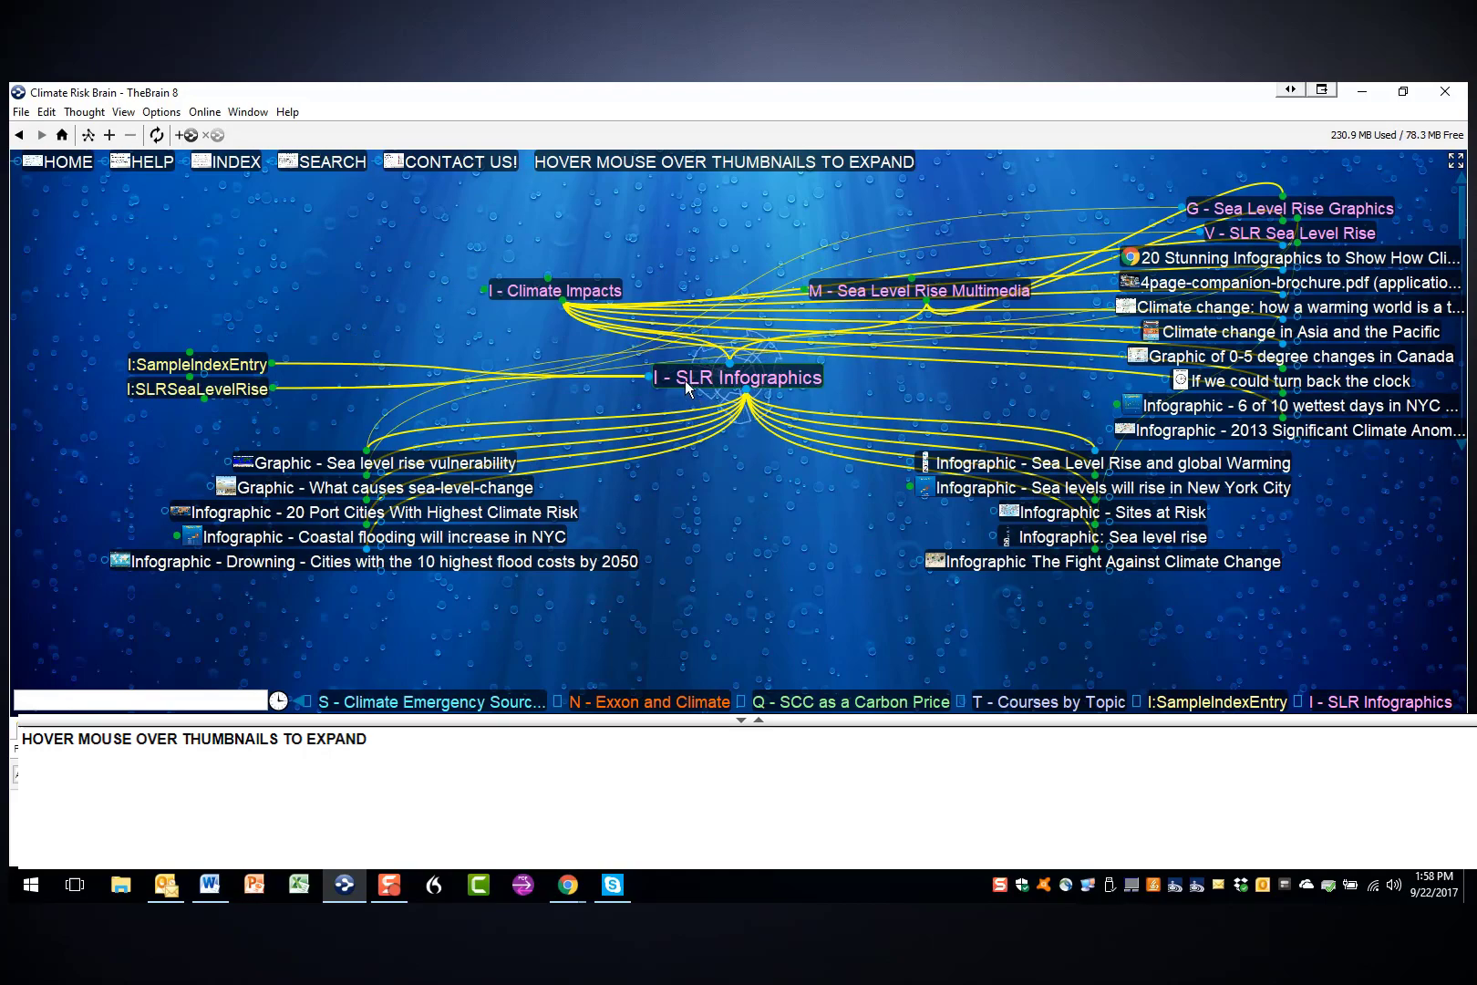
{"action": "left_click", "coordinate": [226, 365]}
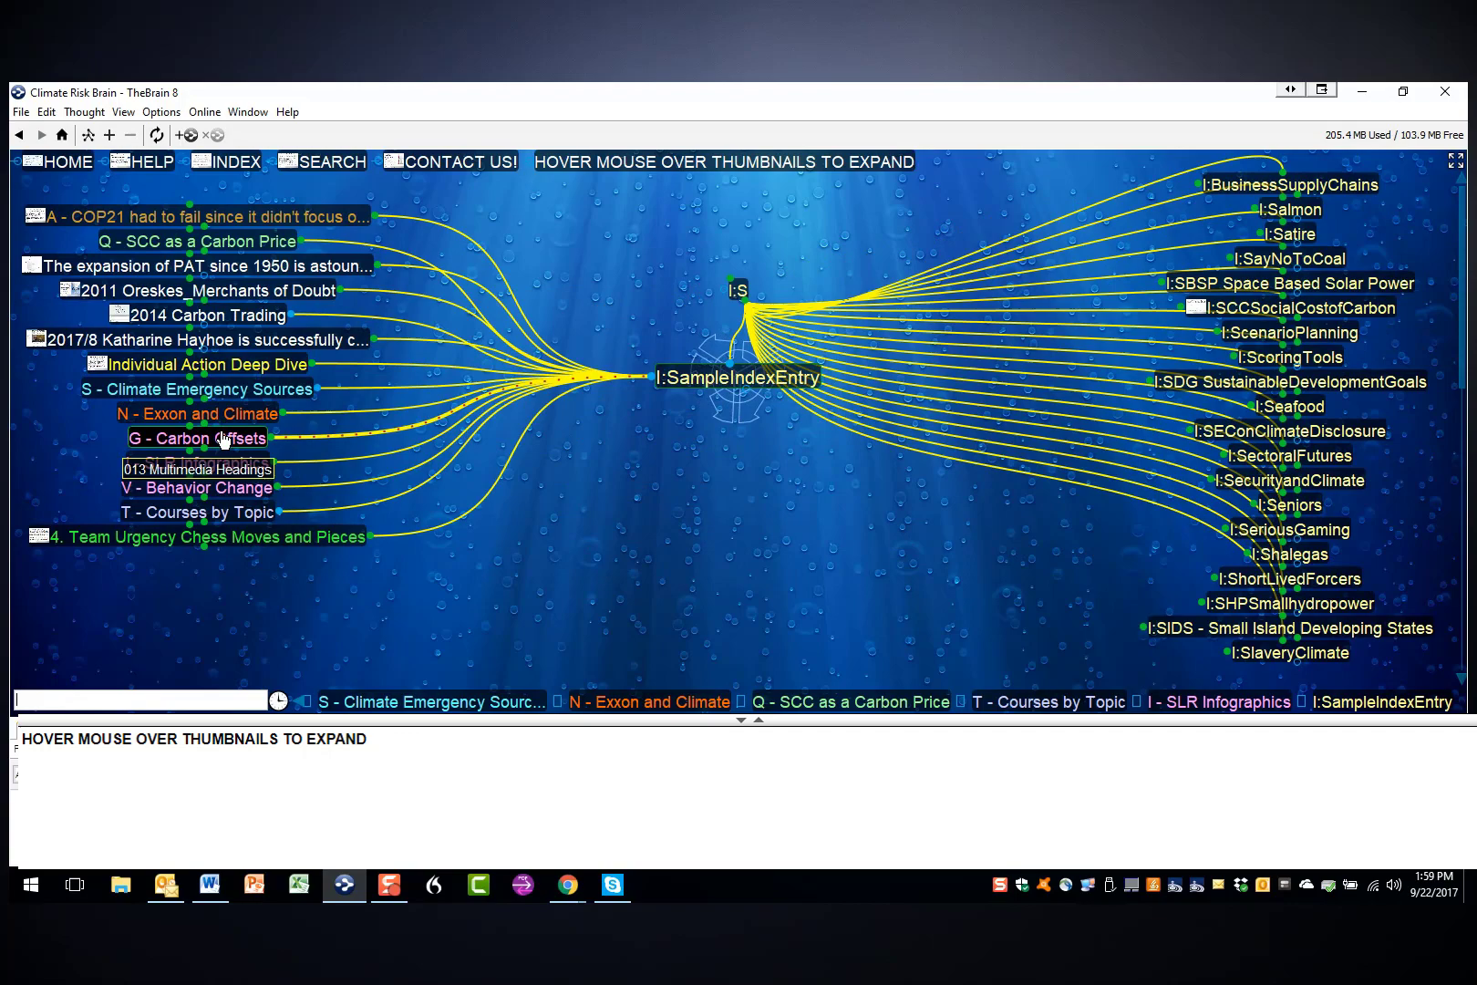
{"action": "left_click", "coordinate": [222, 439]}
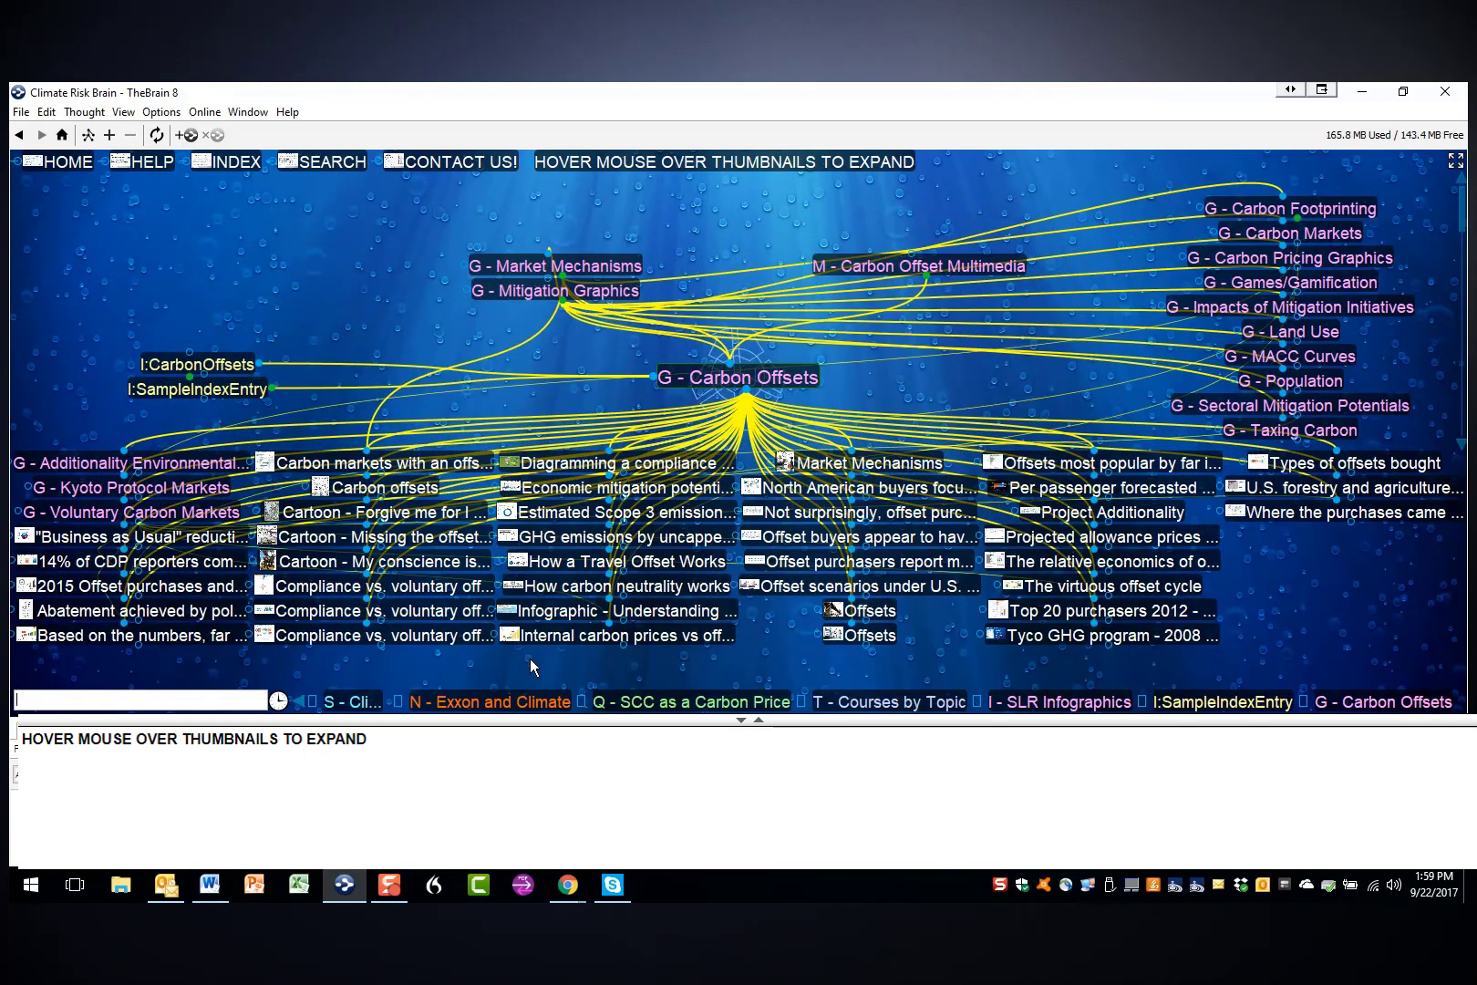
{"action": "mouse_move", "coordinate": [508, 638]}
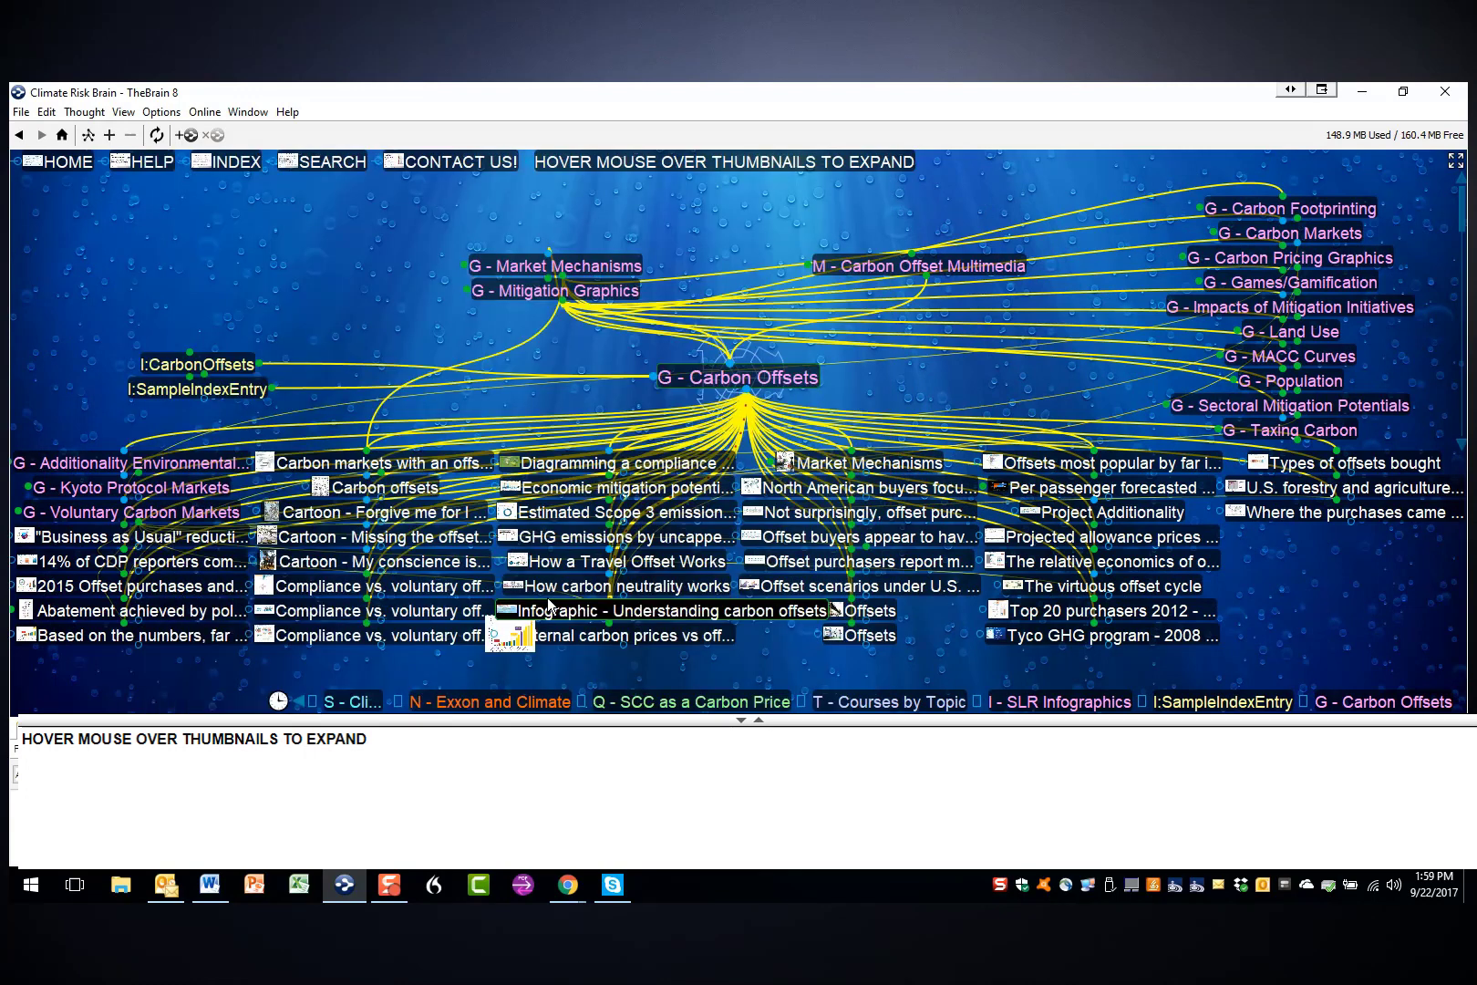
{"action": "mouse_move", "coordinate": [522, 590]}
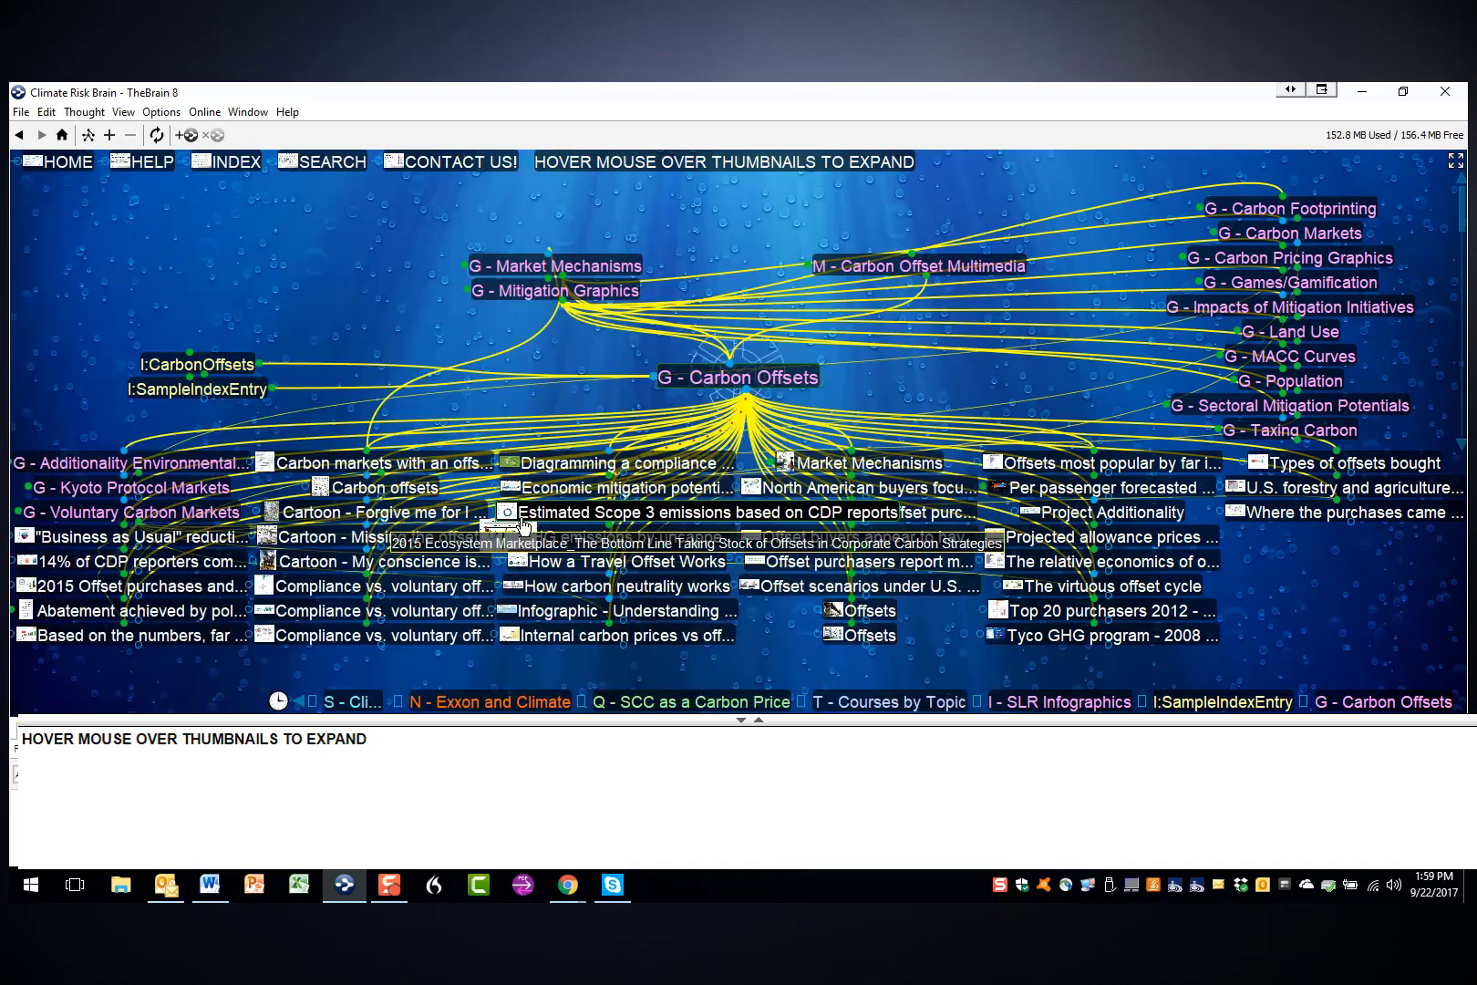
{"action": "mouse_move", "coordinate": [518, 521]}
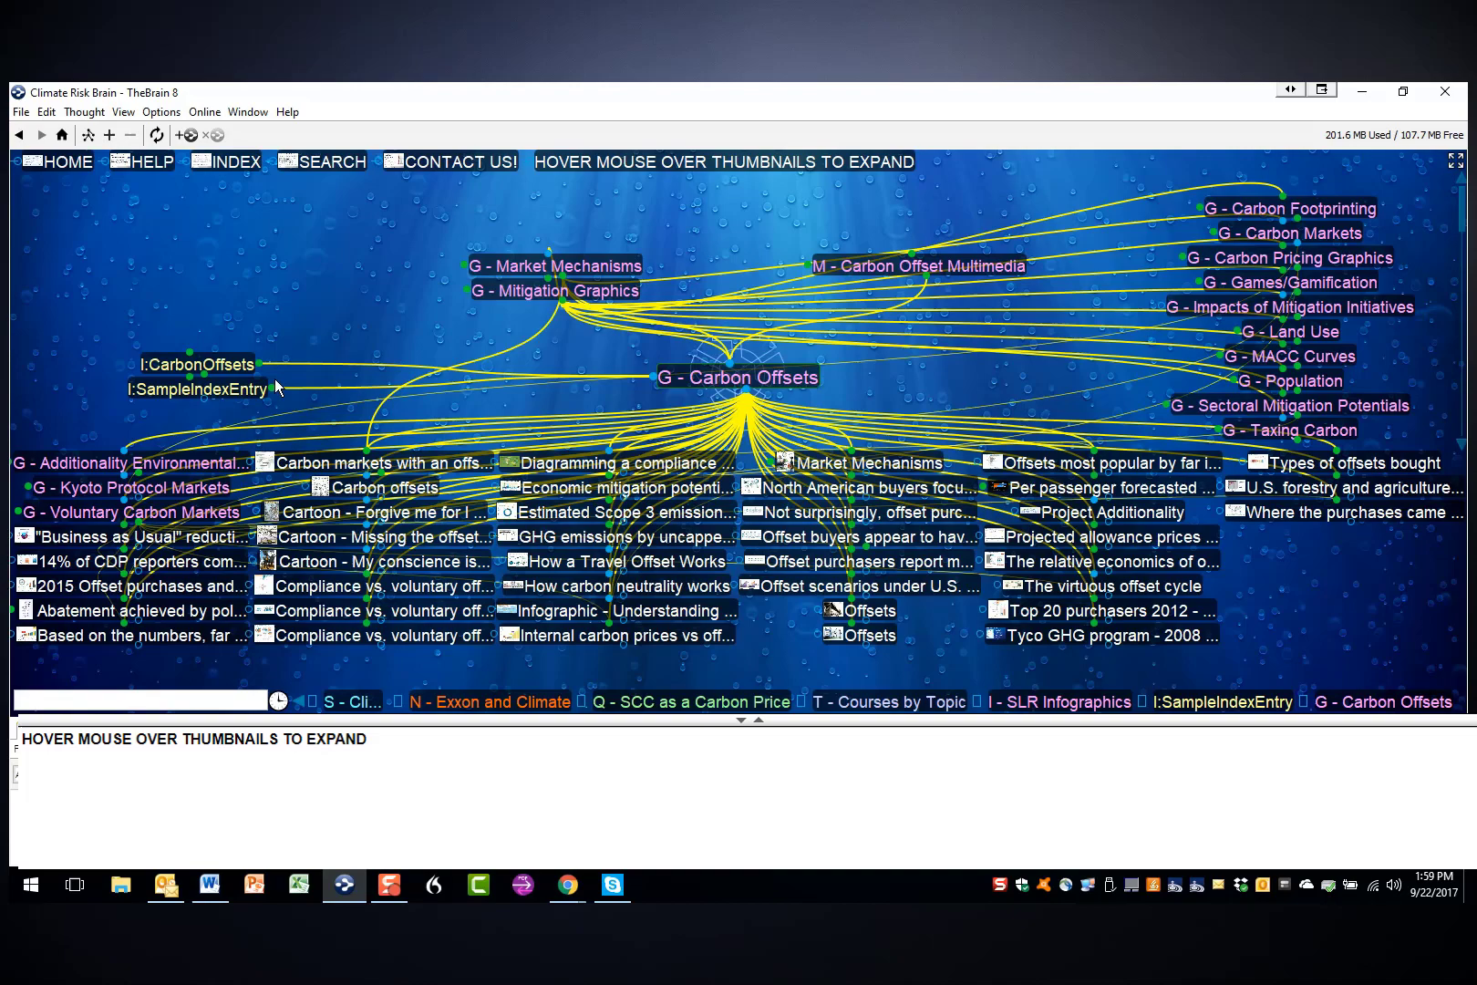
- Return to I:SampleIndexEntry, visit 4. Team Urgency Chess Moves and Pieces, then come back to I:SampleIndexEntry
{"action": "left_click", "coordinate": [231, 392]}
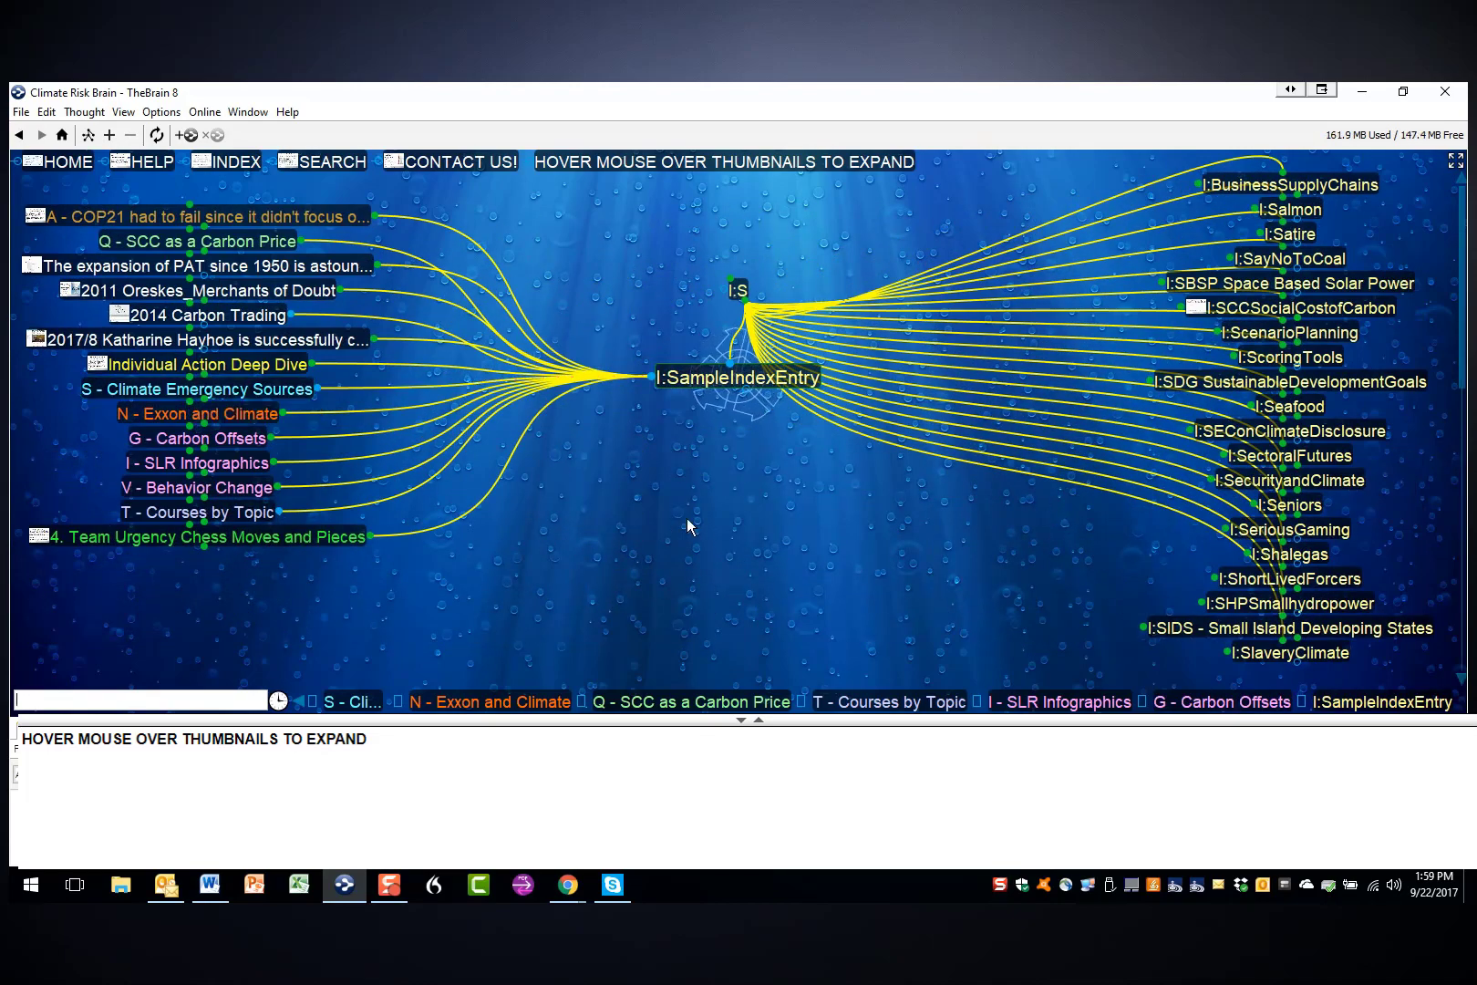
{"action": "left_click", "coordinate": [292, 537]}
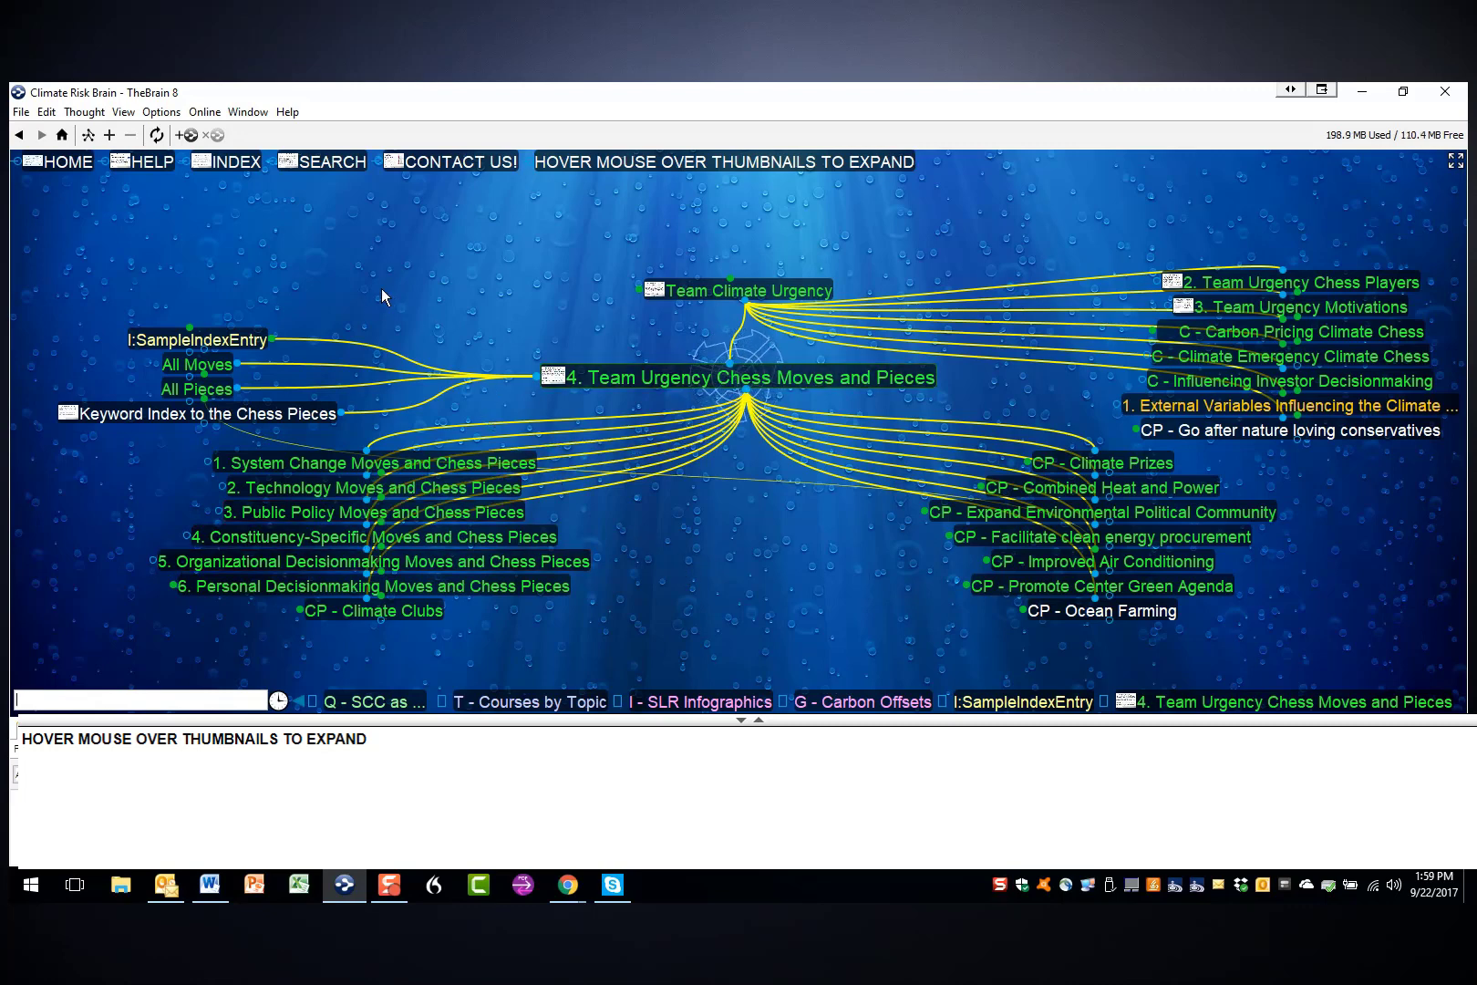
{"action": "left_click", "coordinate": [254, 341]}
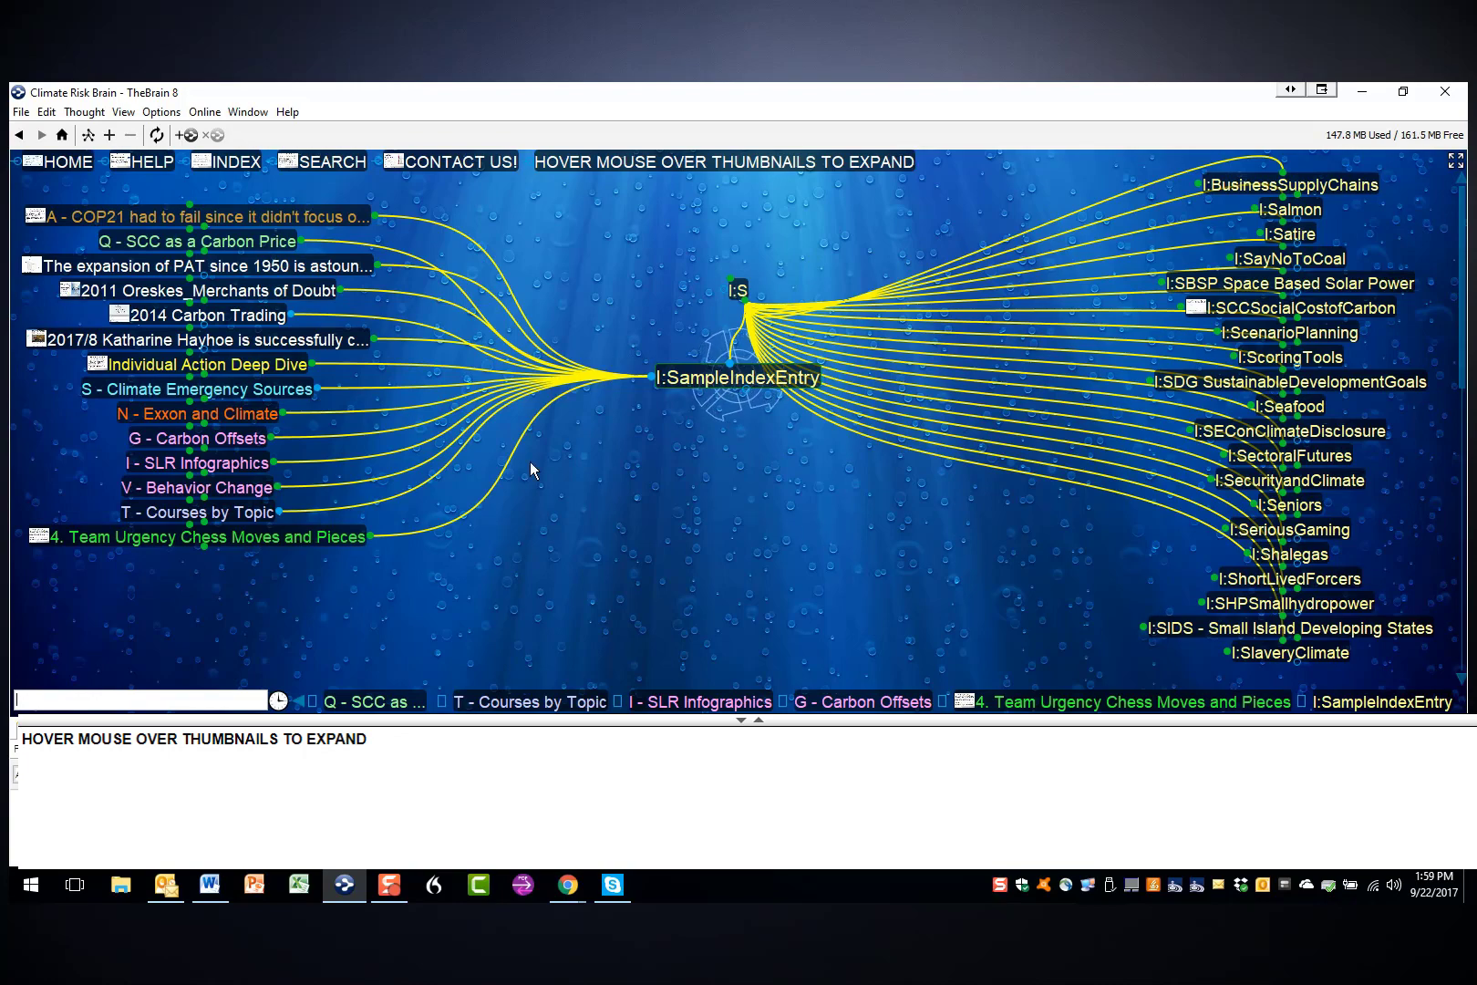
{"action": "left_click", "coordinate": [301, 367]}
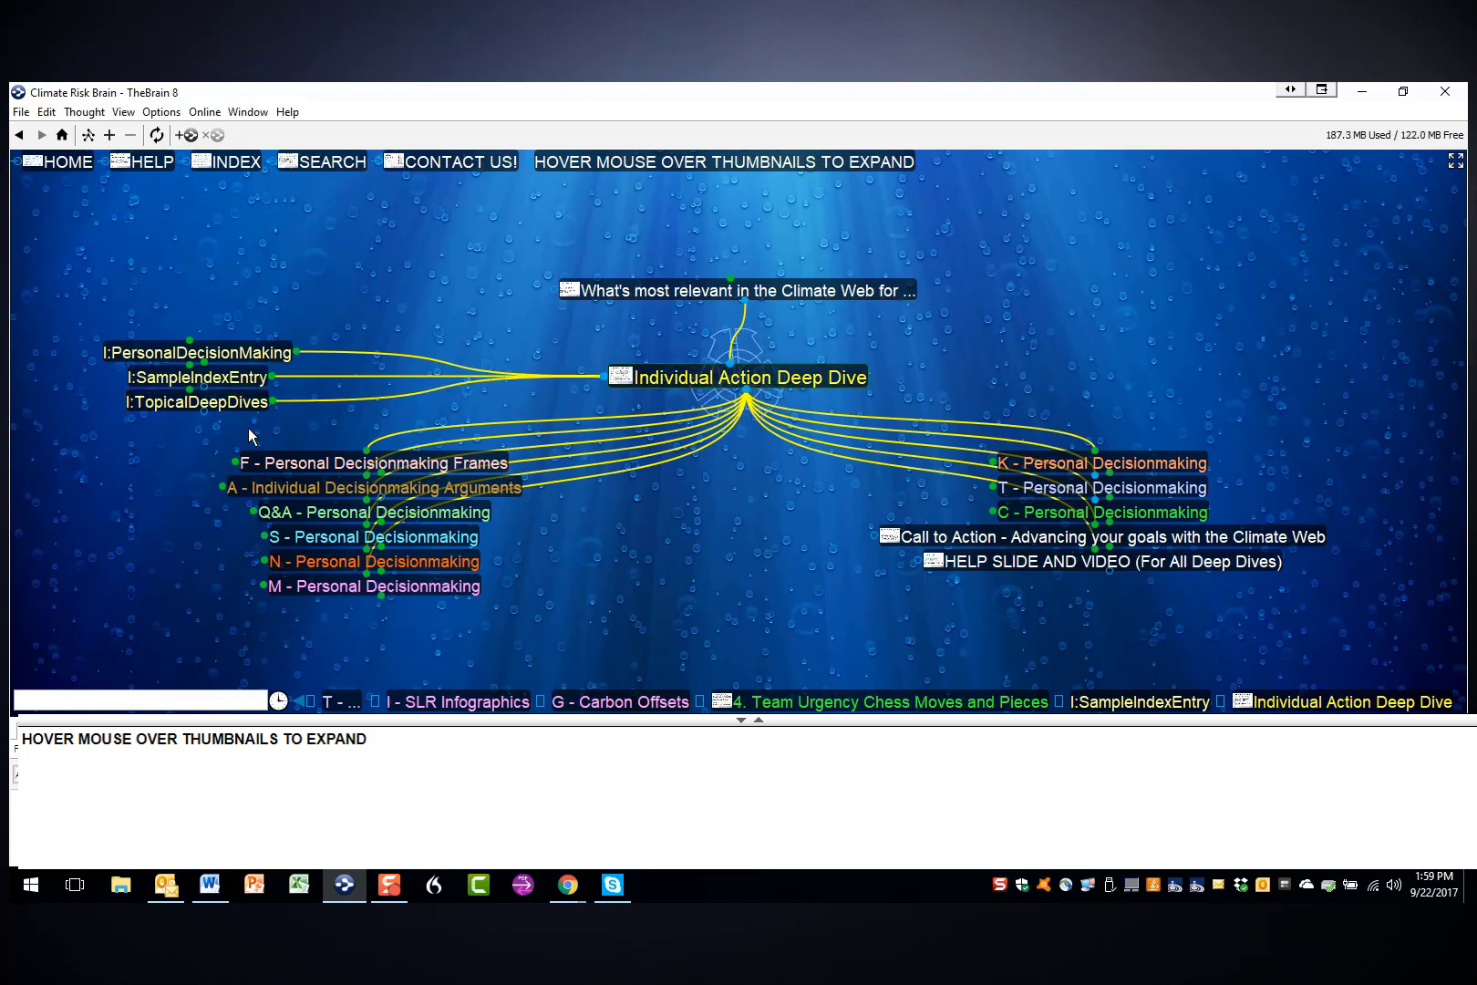
{"action": "left_click", "coordinate": [227, 375]}
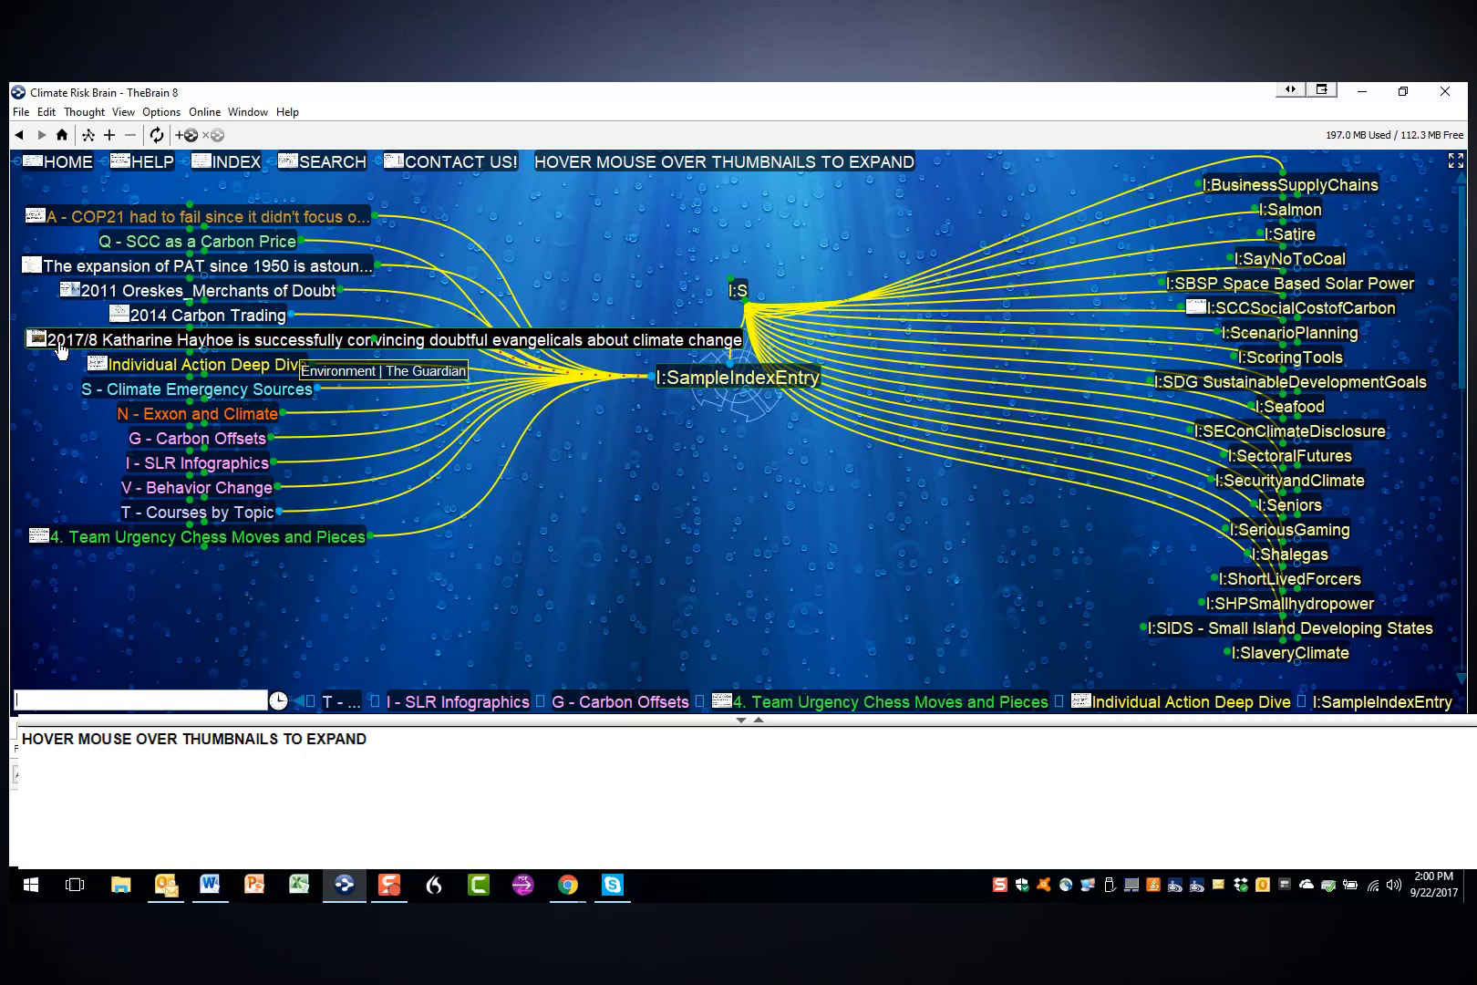
- Bring '2017 Lord_Internal Carbon Pricing for Stress Testing Business.pdf' into the notes pane under I:SampleIndexEntry
{"action": "mouse_move", "coordinate": [41, 343]}
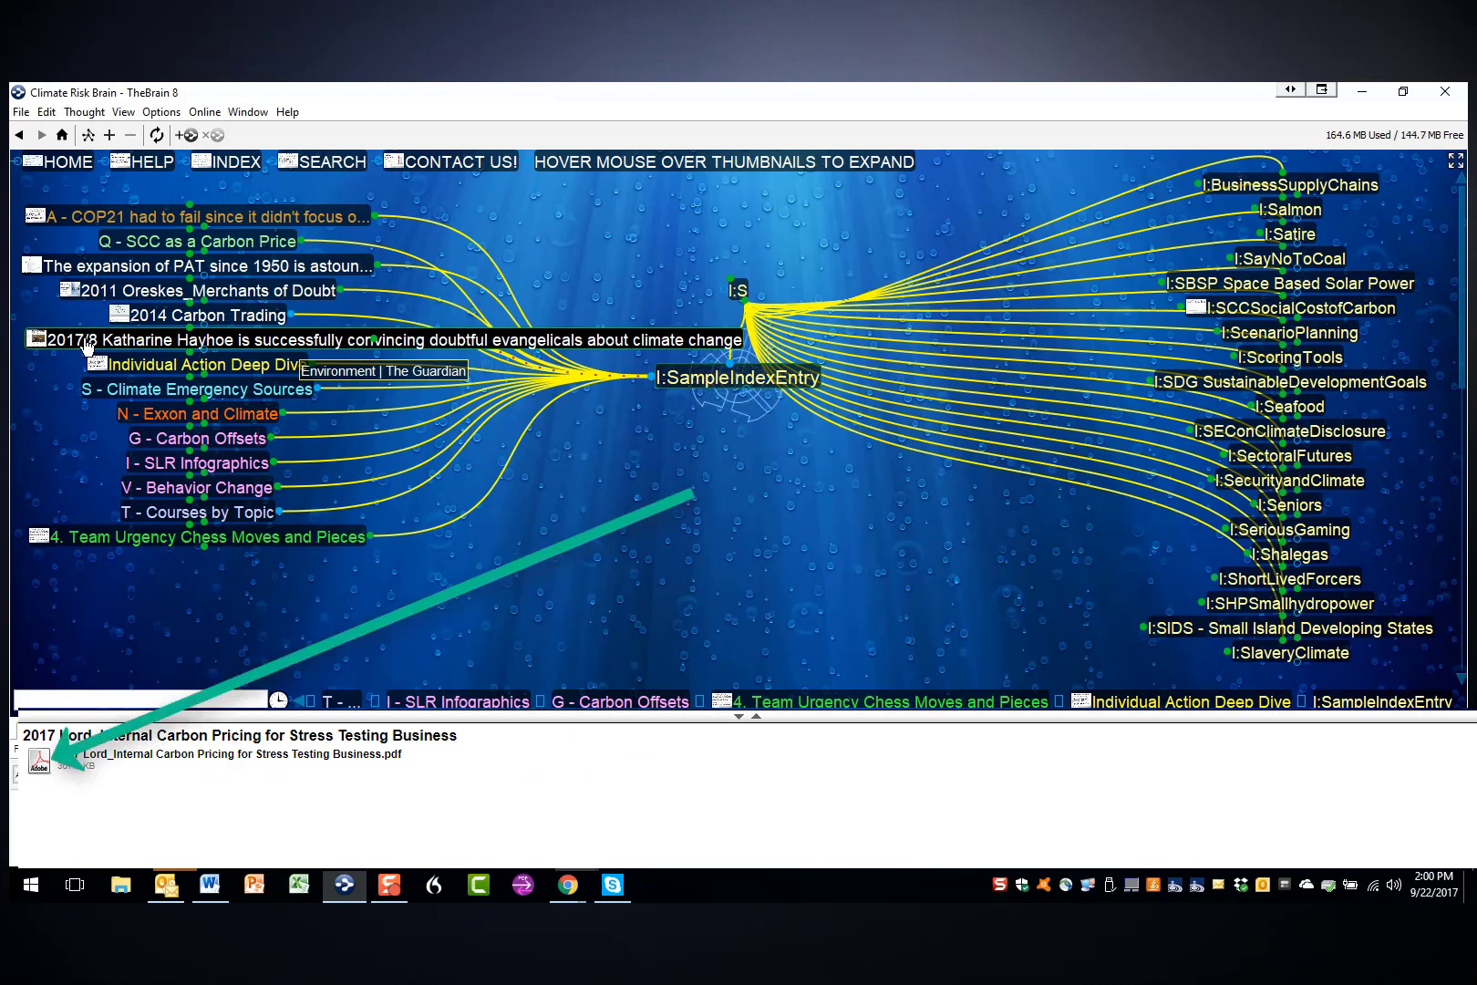
- View the 2011 Oreskes_Merchants of Doubt thought, then go back to I:SampleIndexEntry
{"action": "left_click", "coordinate": [134, 292]}
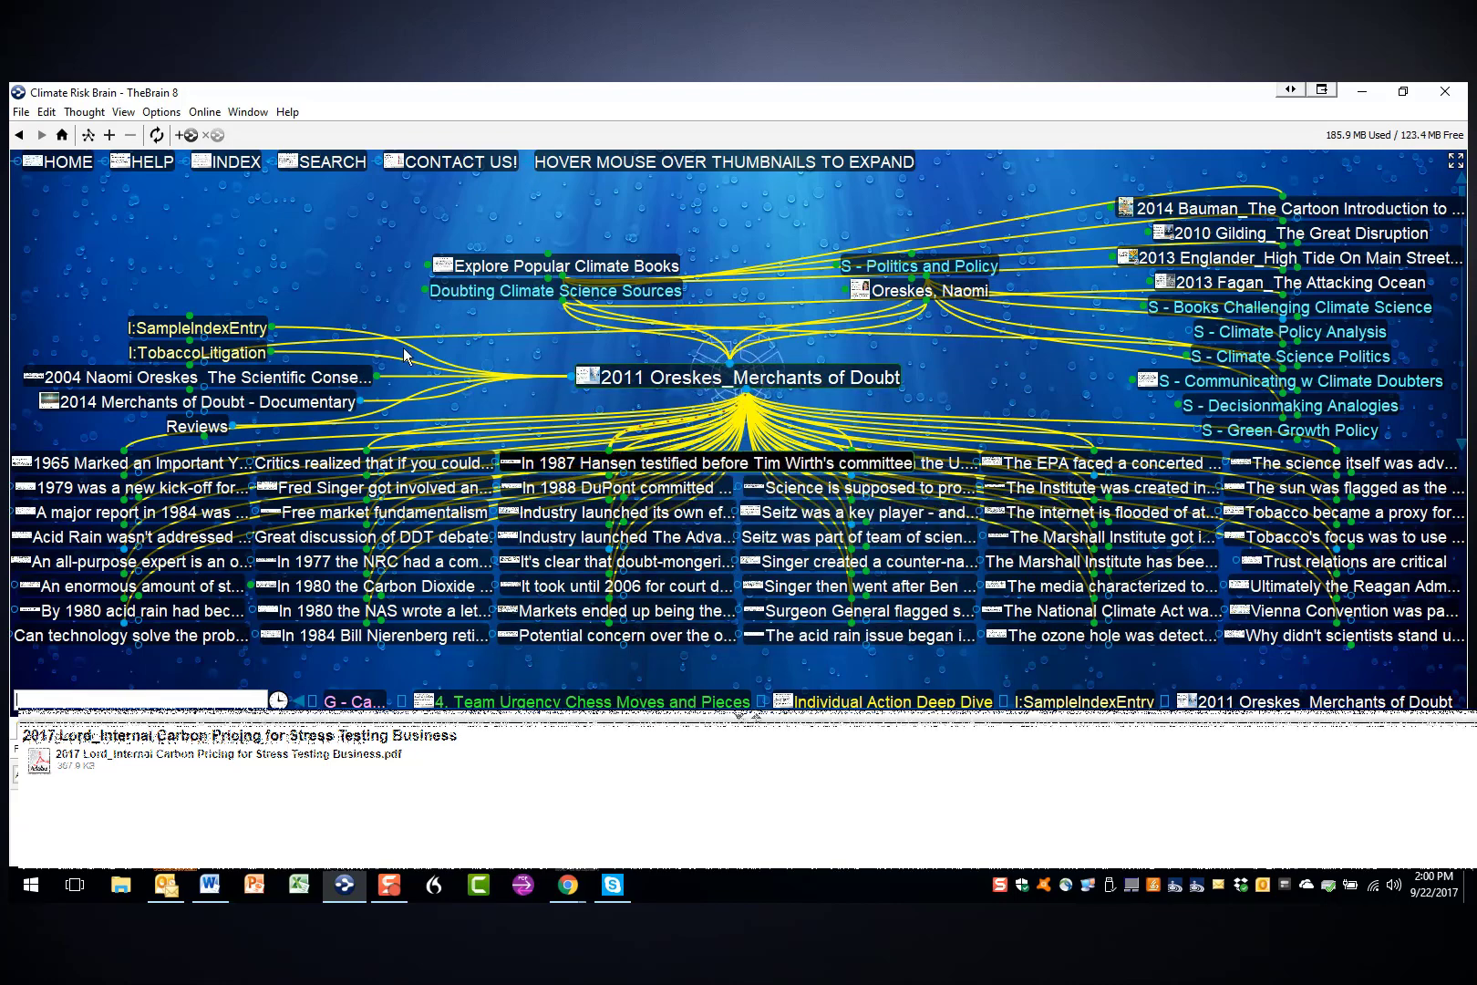
{"action": "left_click", "coordinate": [17, 137]}
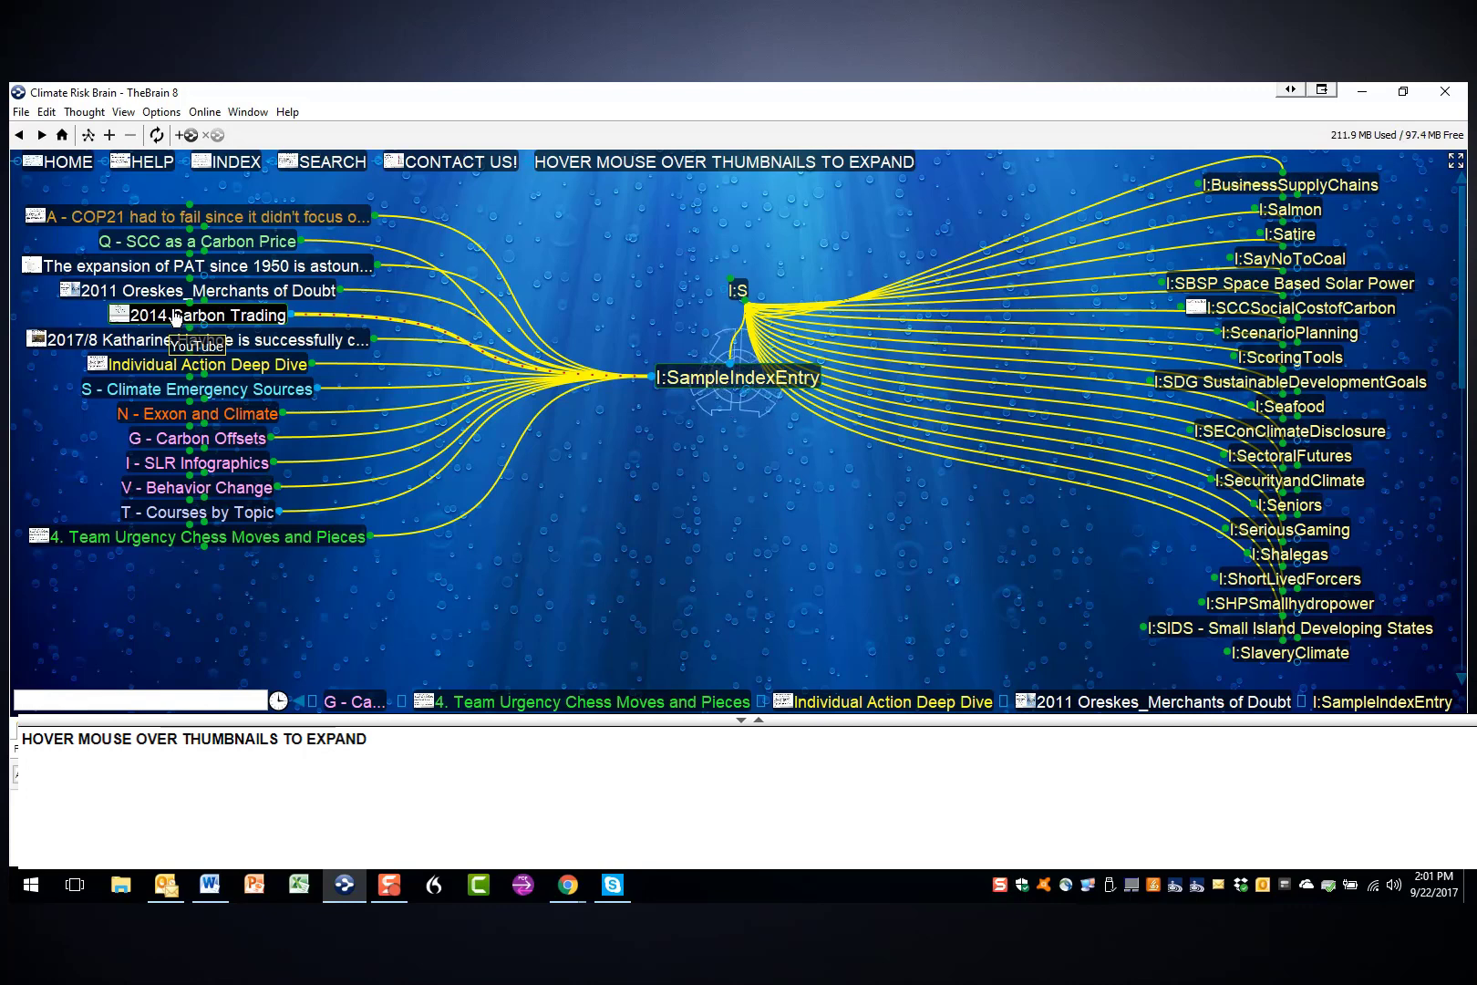
{"action": "mouse_move", "coordinate": [127, 319]}
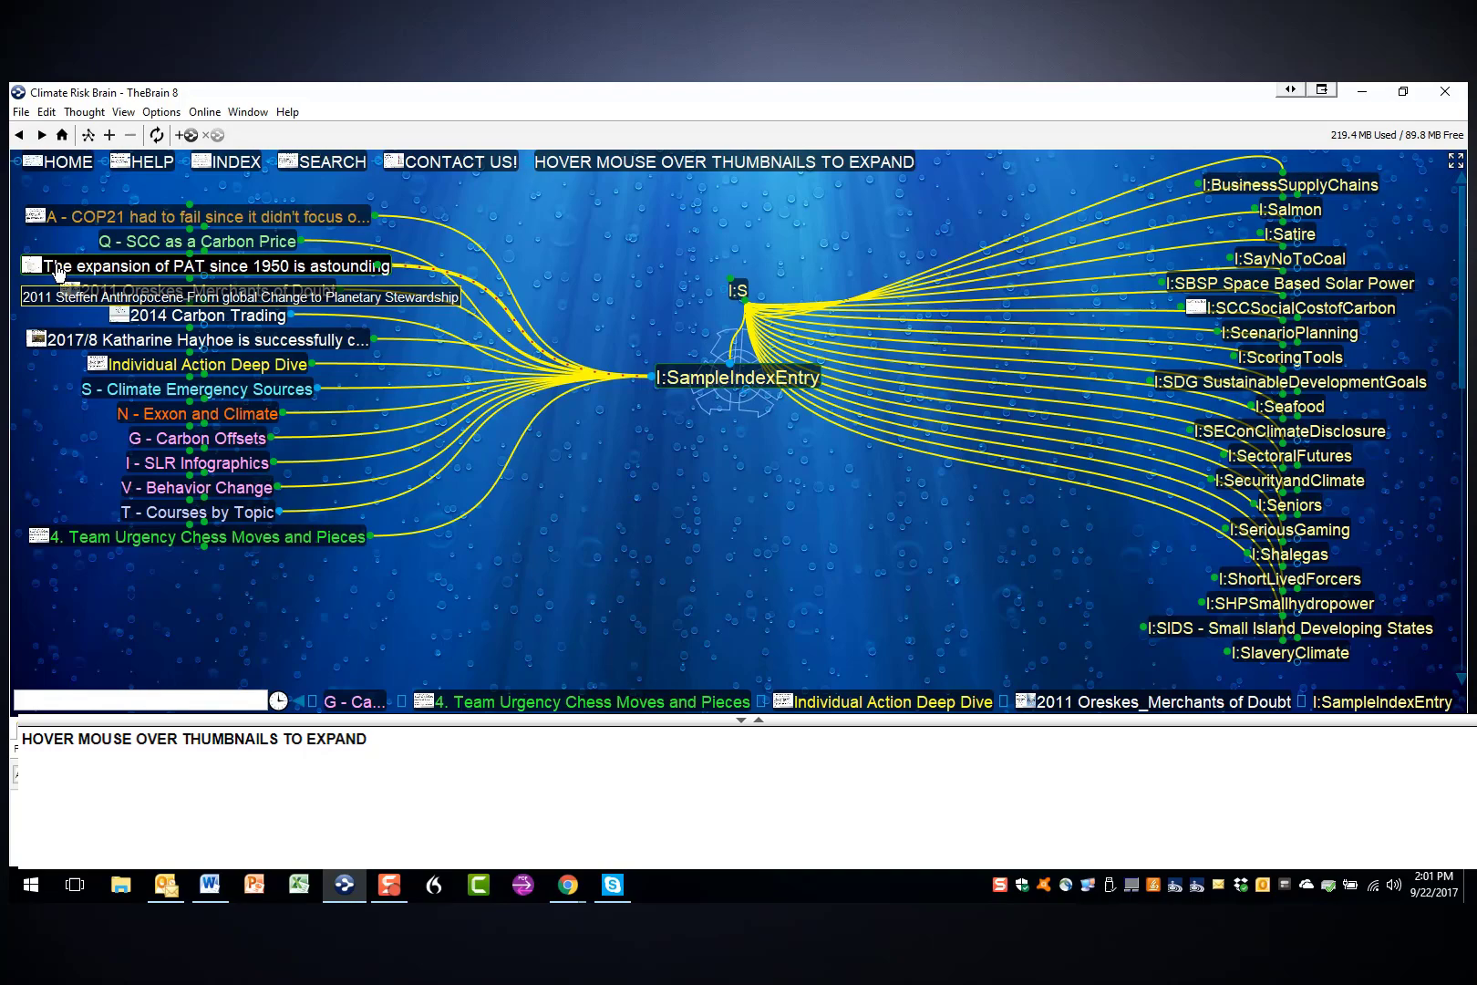
{"action": "mouse_move", "coordinate": [40, 271]}
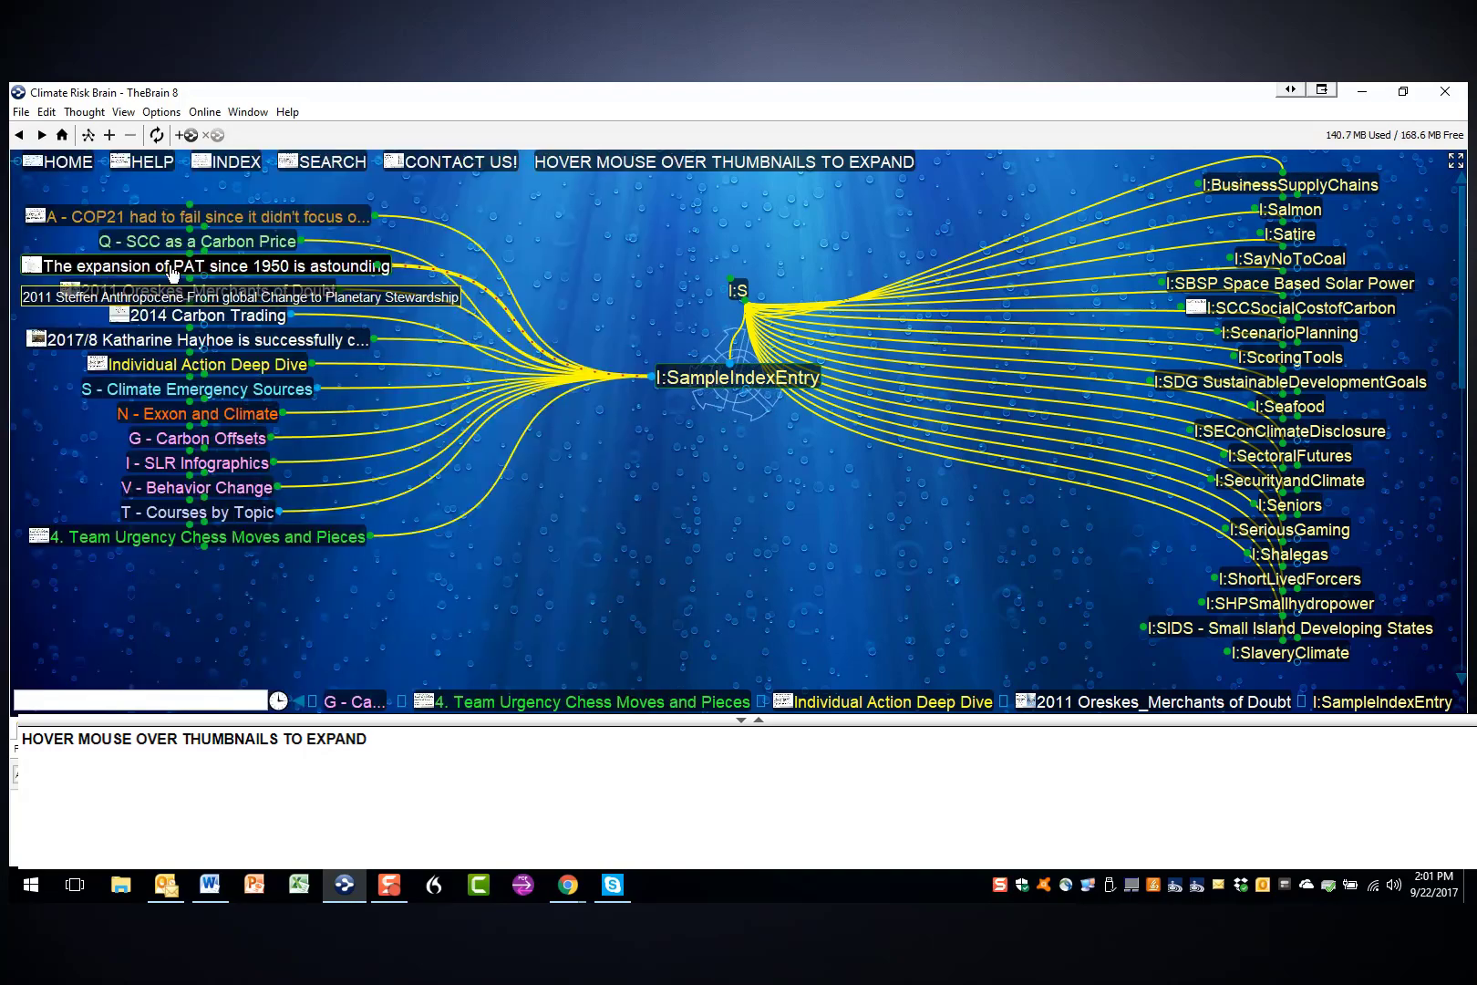
{"action": "left_click", "coordinate": [102, 267]}
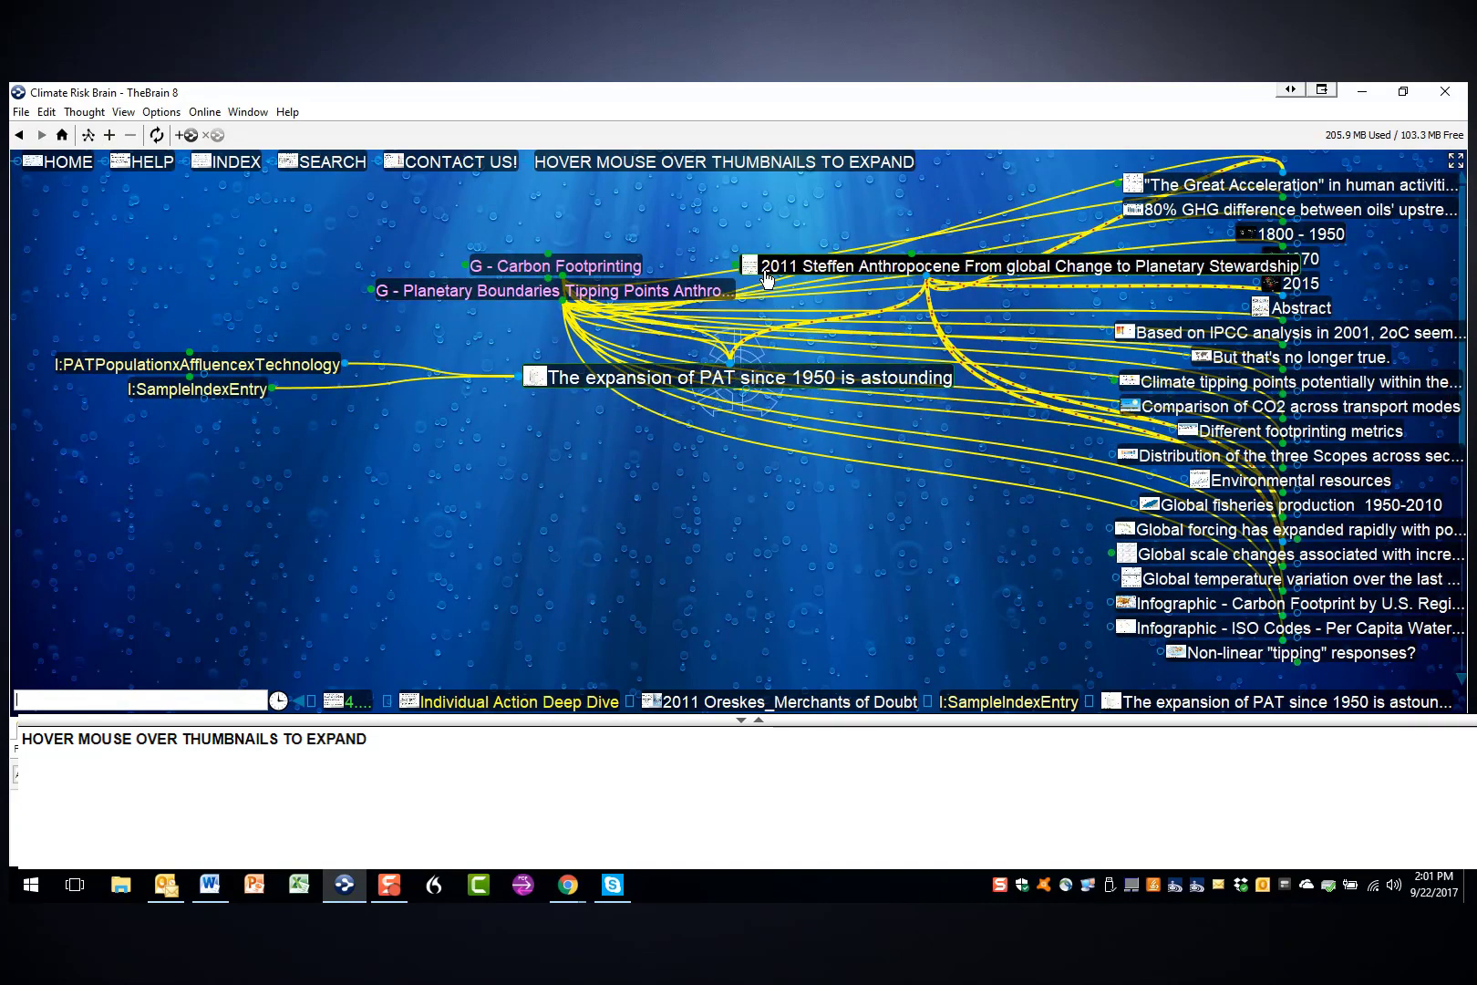
{"action": "mouse_move", "coordinate": [755, 270]}
{"action": "left_click", "coordinate": [780, 263]}
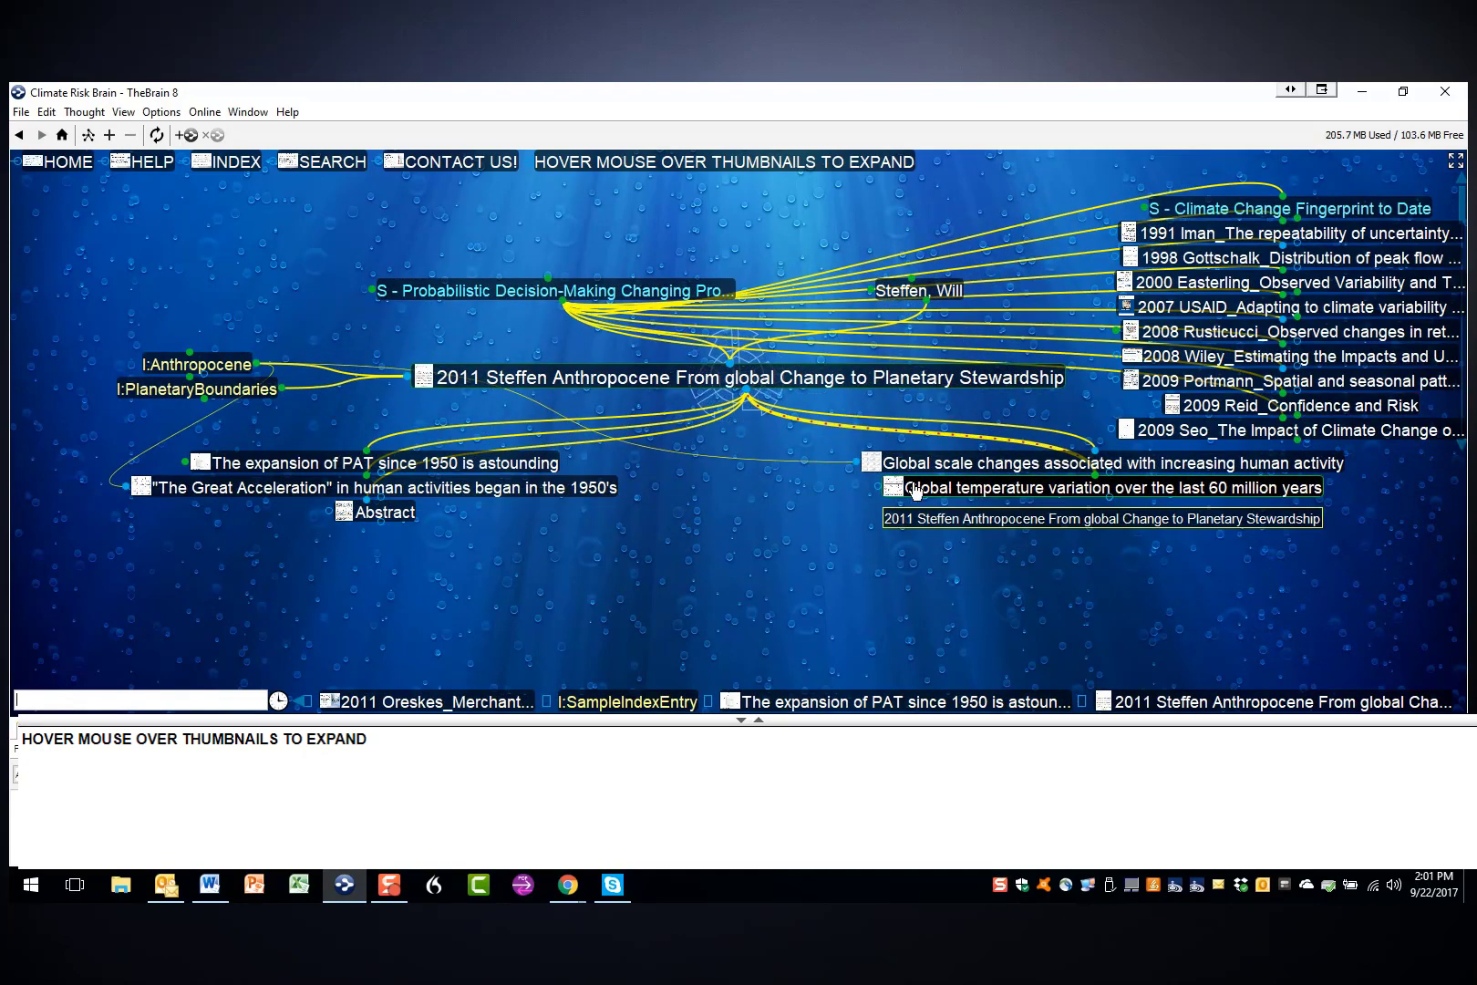
{"action": "mouse_move", "coordinate": [900, 491]}
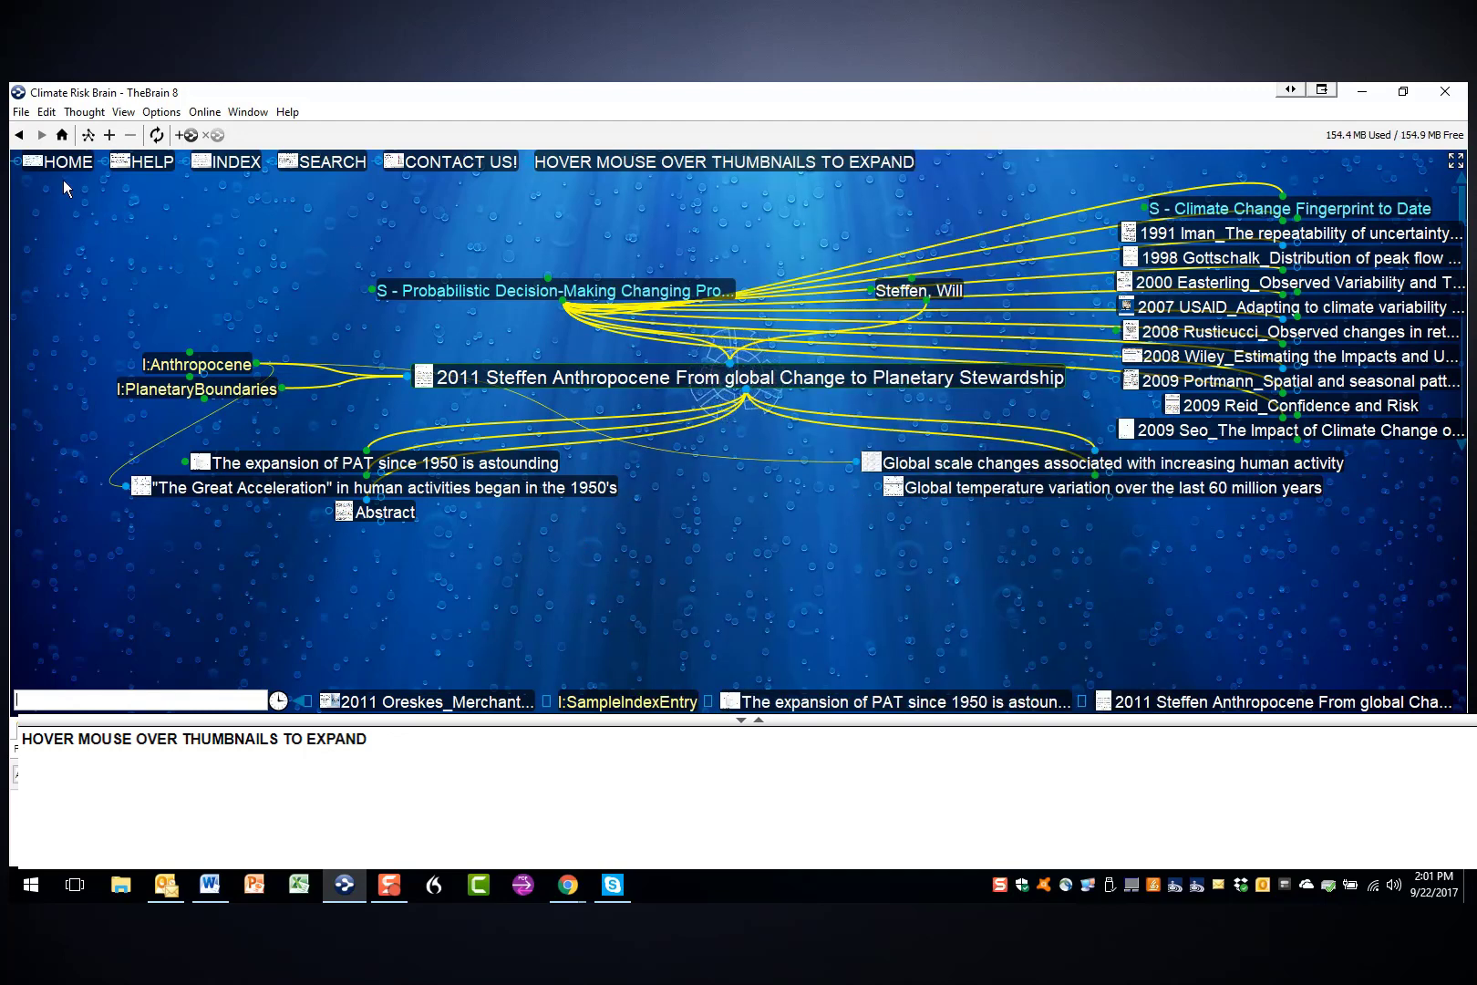
{"action": "left_click", "coordinate": [18, 135]}
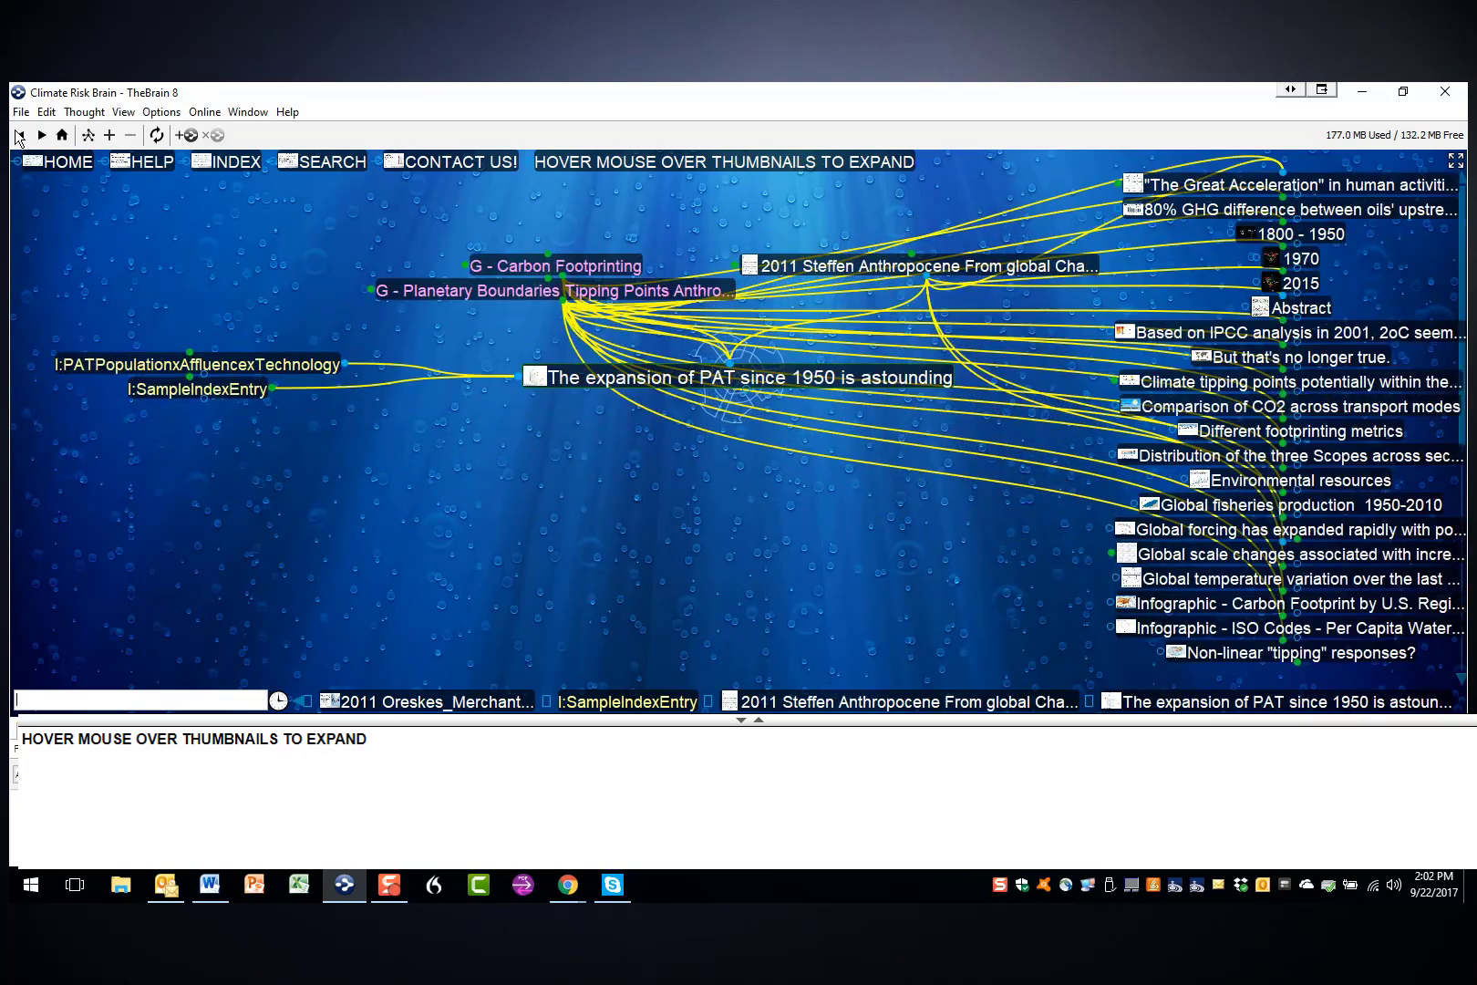
{"action": "left_click", "coordinate": [18, 135]}
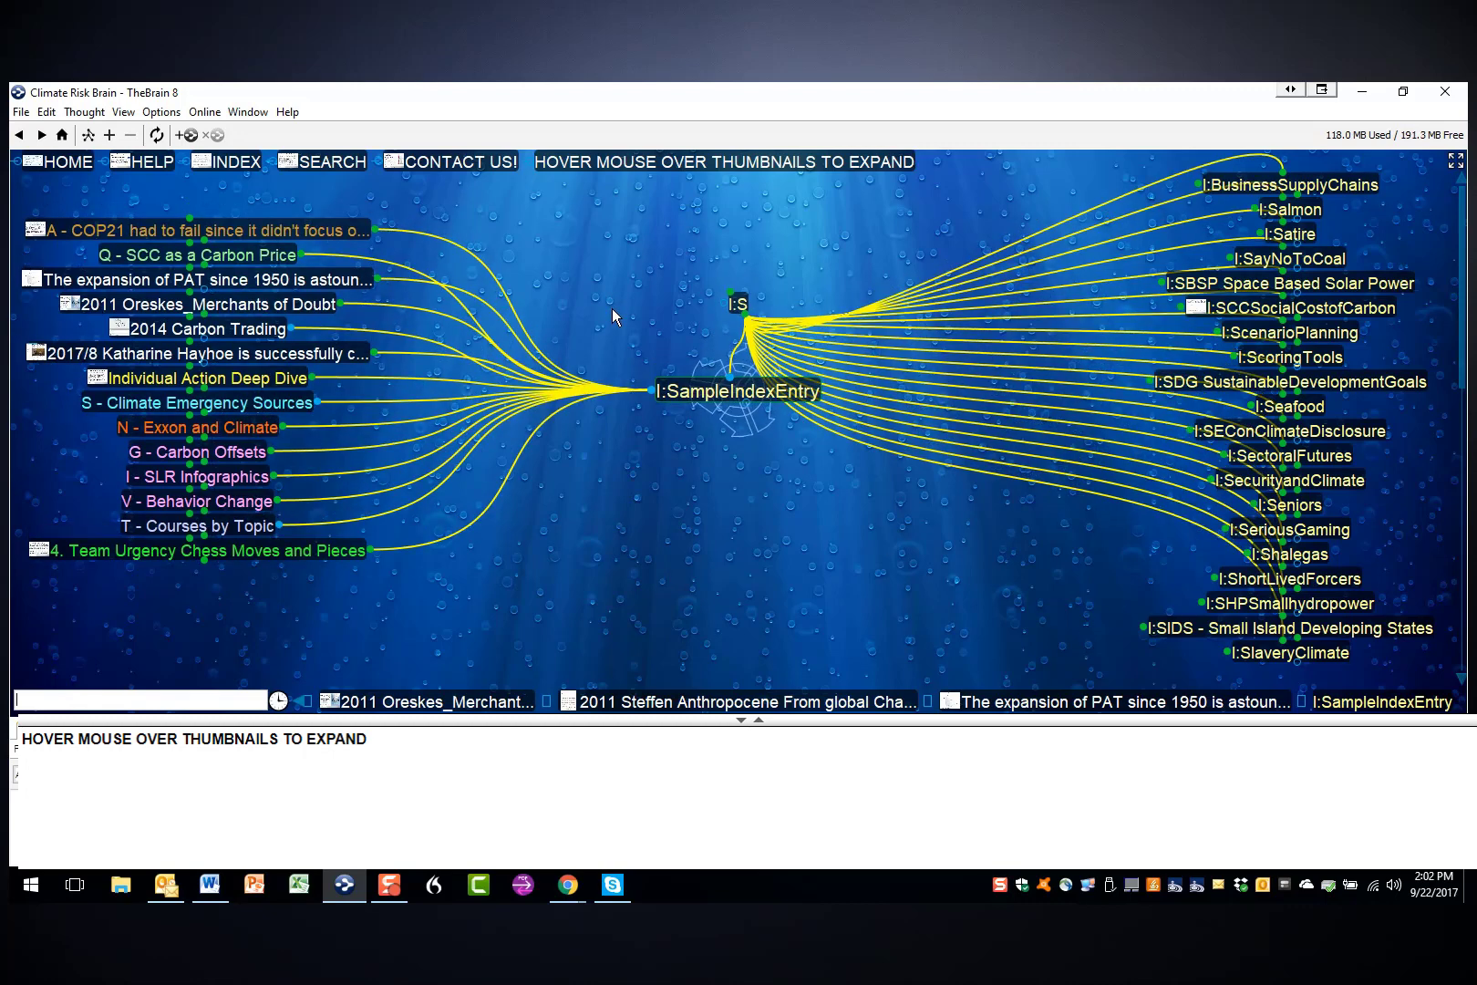
- Bring the HOME thought to the centre via the top navigation bar's HOME link
{"action": "mouse_move", "coordinate": [294, 175]}
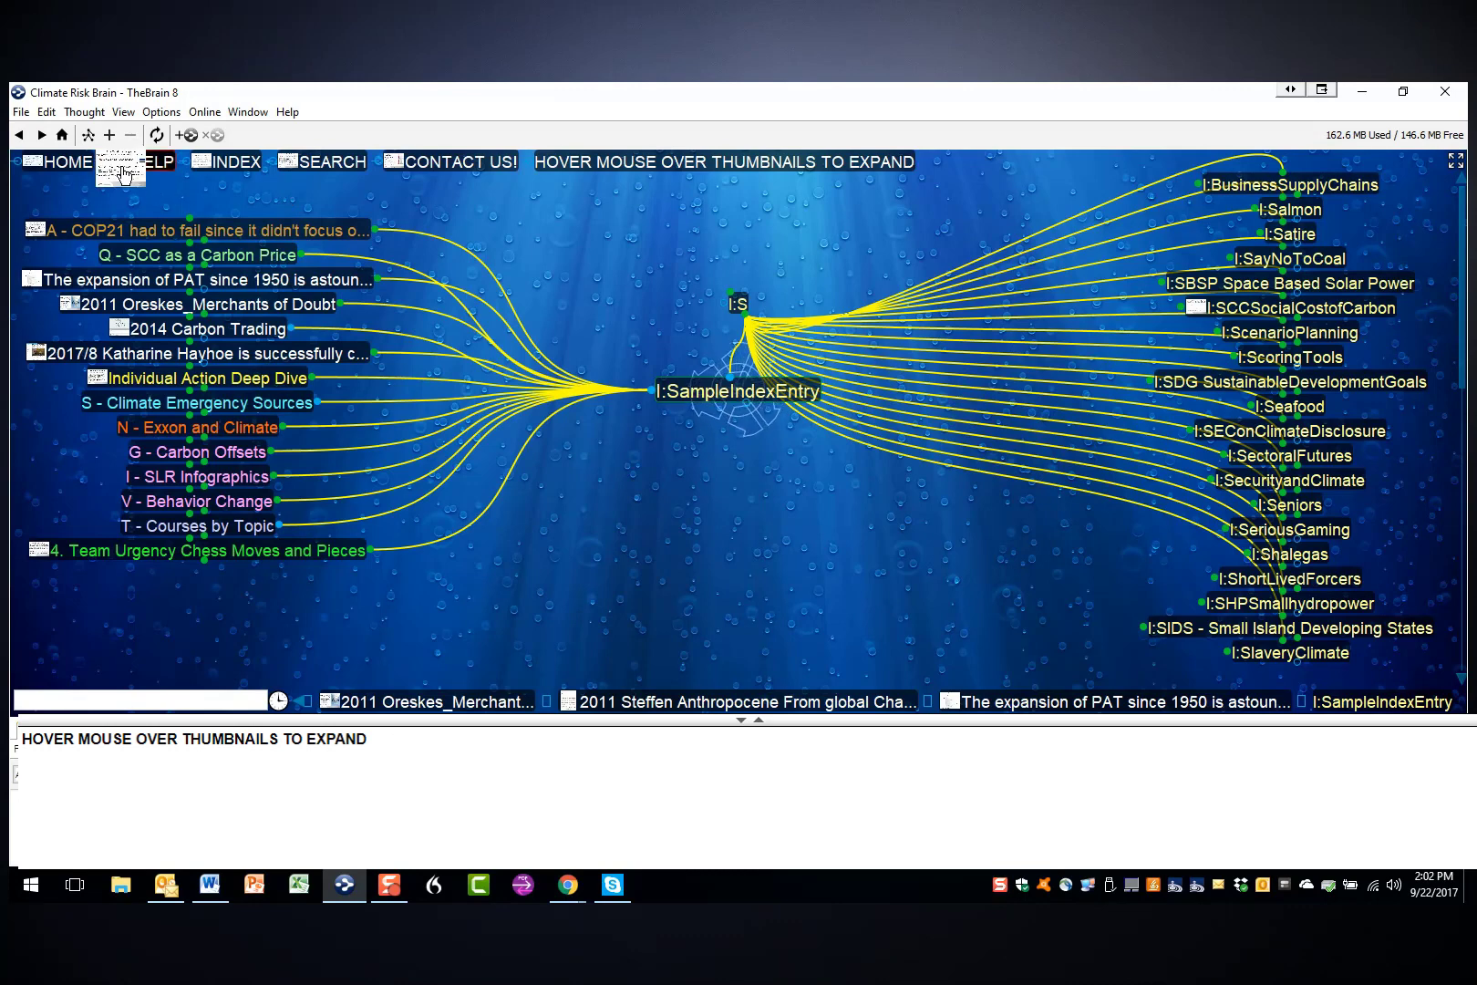
{"action": "mouse_move", "coordinate": [124, 172]}
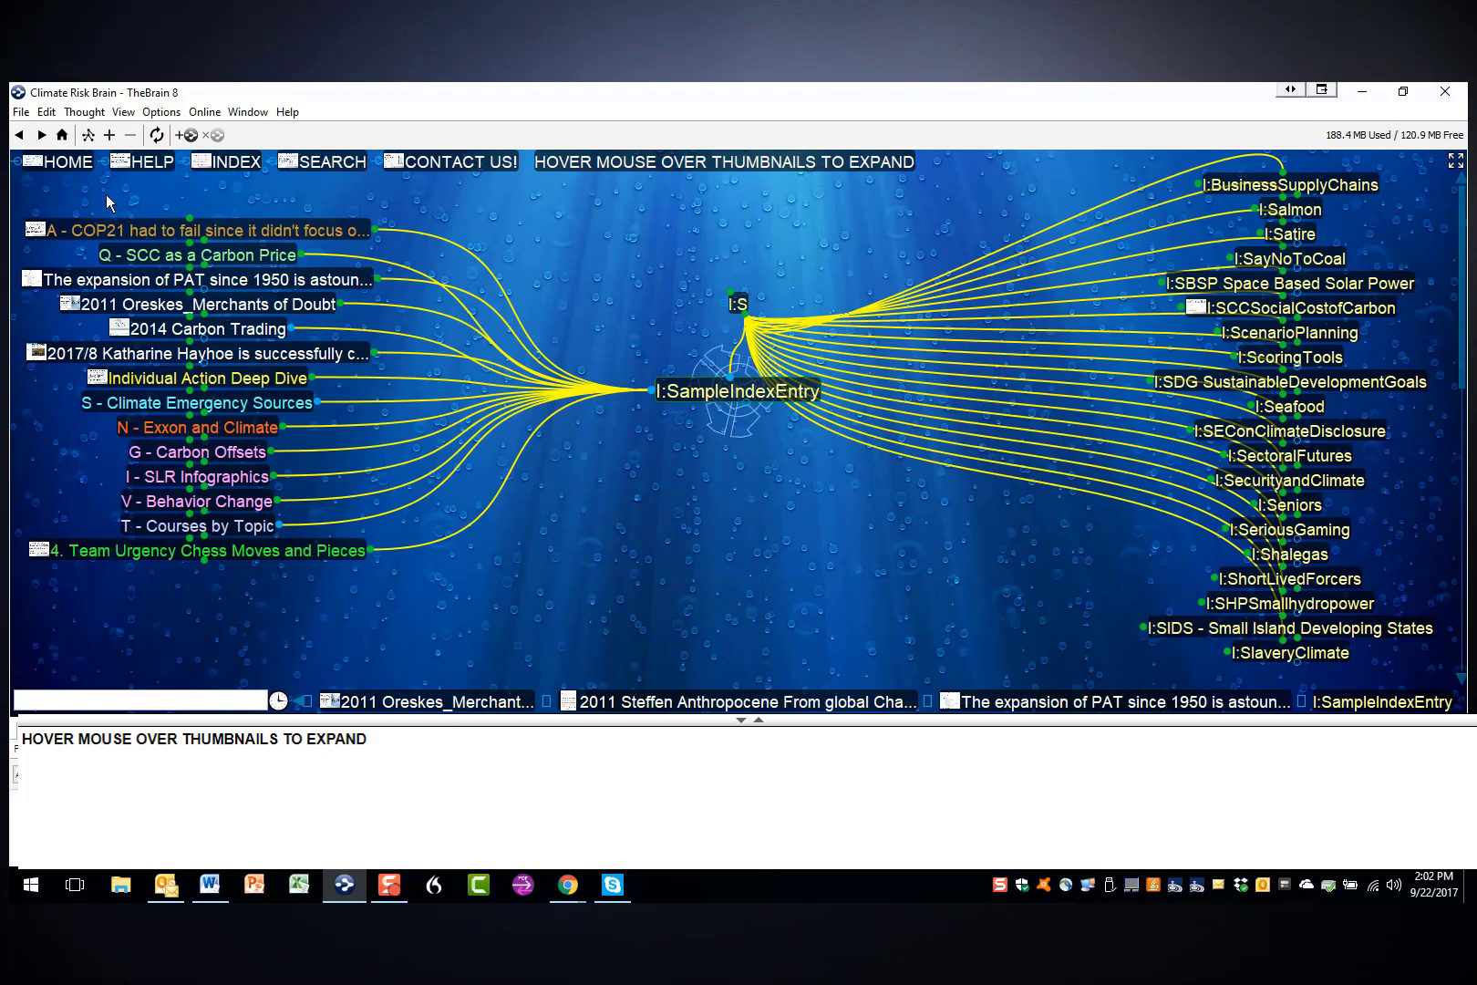
{"action": "left_click", "coordinate": [74, 164]}
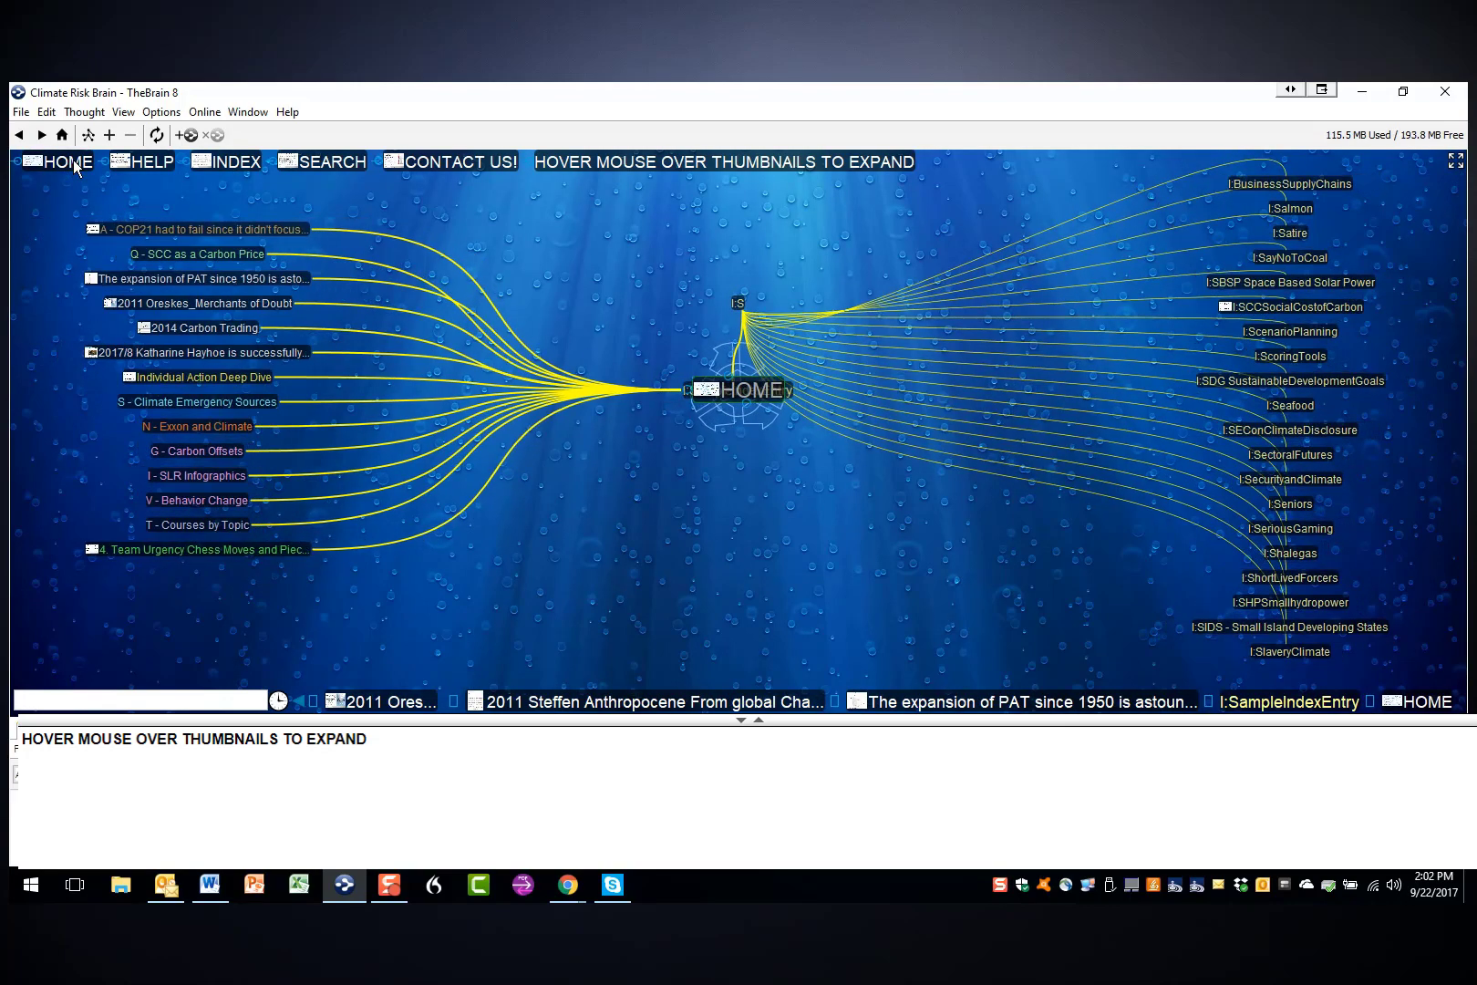